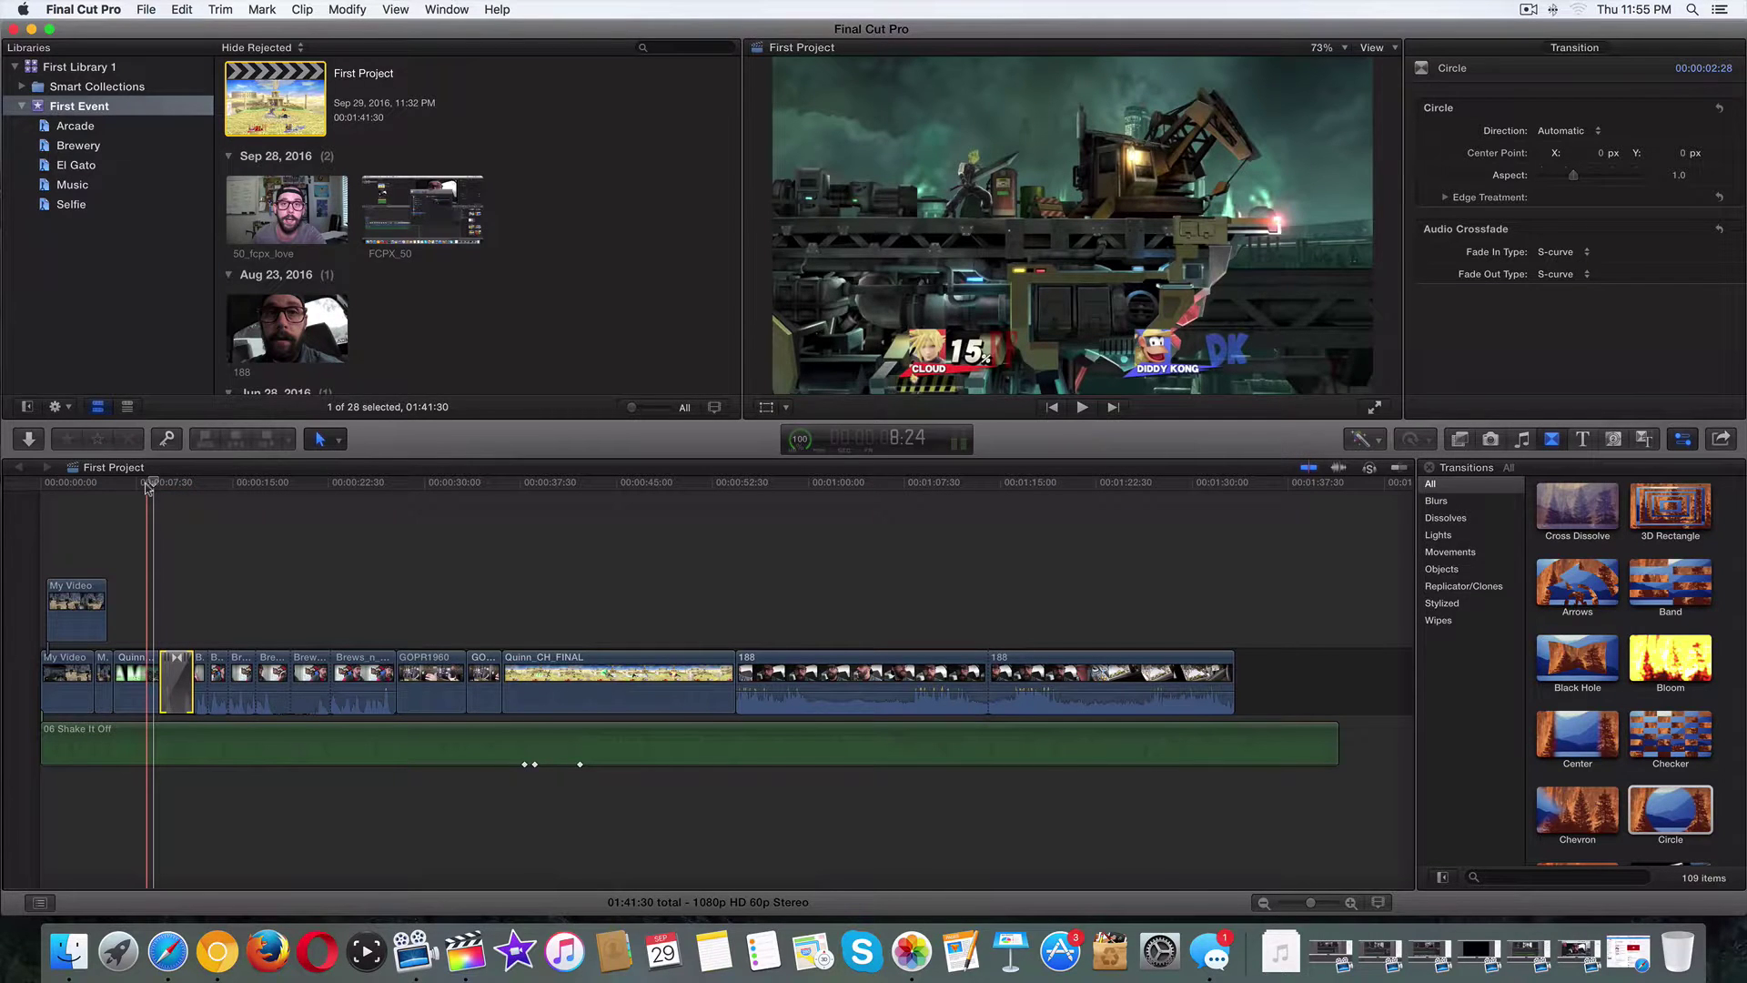
# Preview the Circle transition and play the timeline, inspect its settings, then deselect it.
pyautogui.moveTo(146, 475)
pyautogui.mouseDown()
pyautogui.moveTo(178, 482)
pyautogui.moveTo(157, 483)
pyautogui.mouseUp()
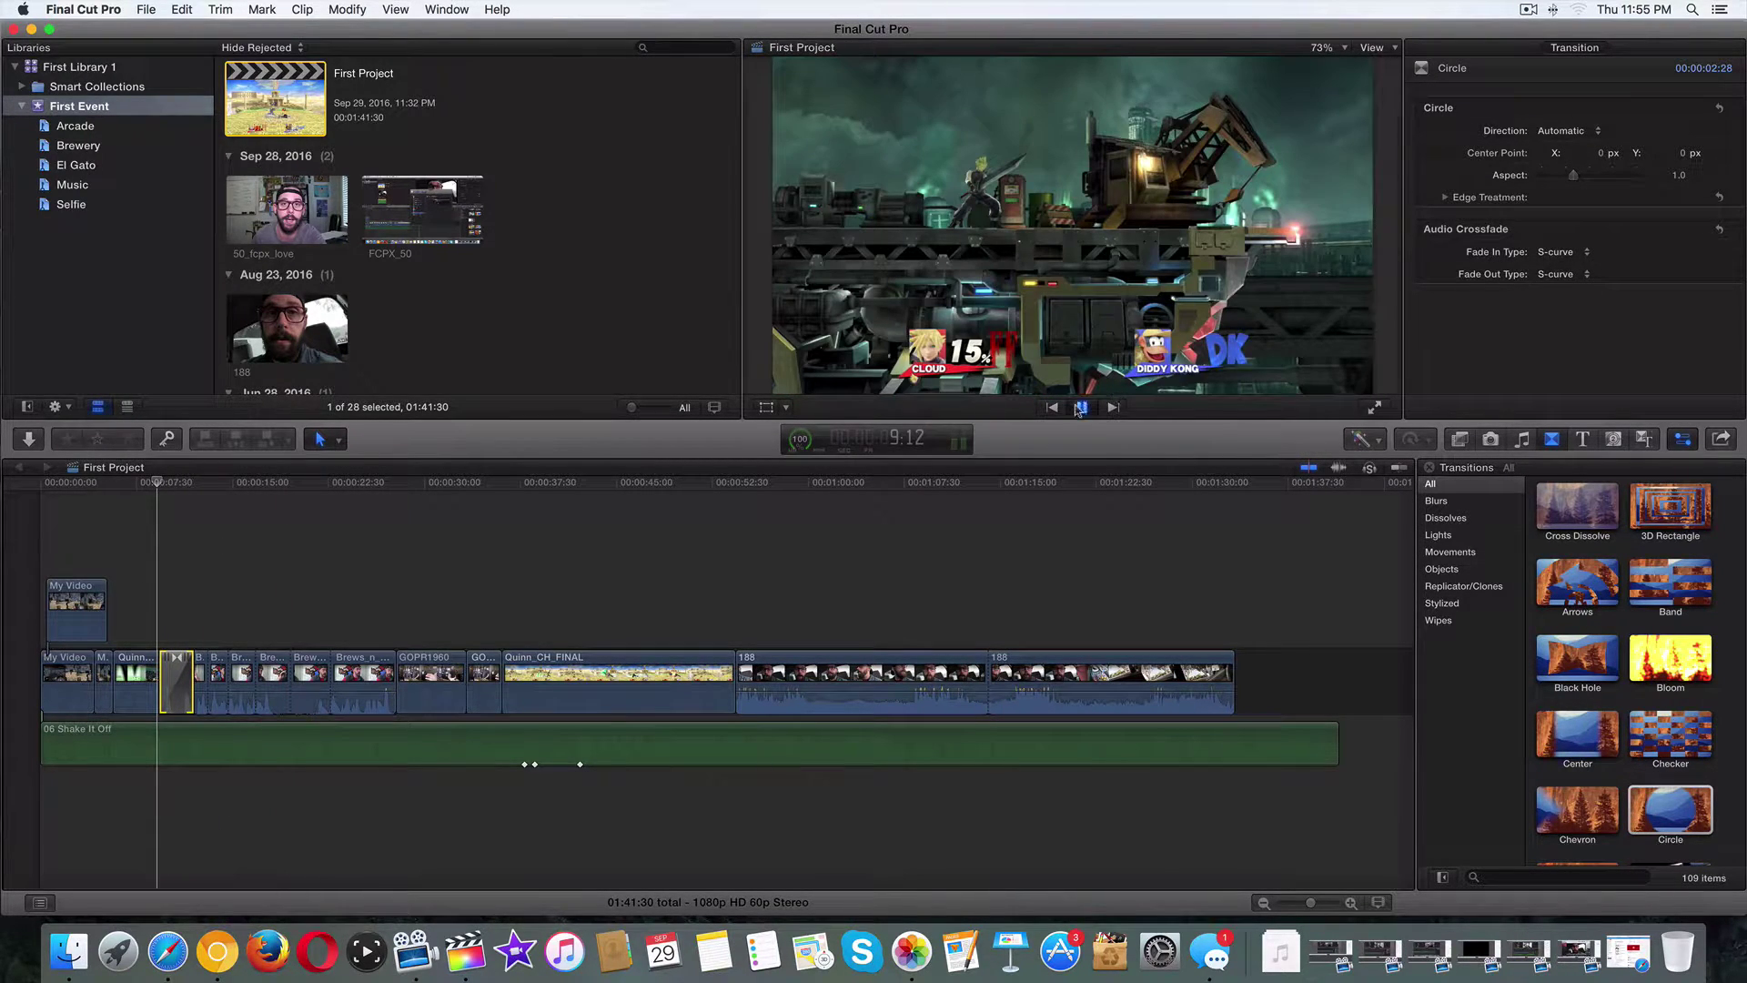
pyautogui.click(1080, 408)
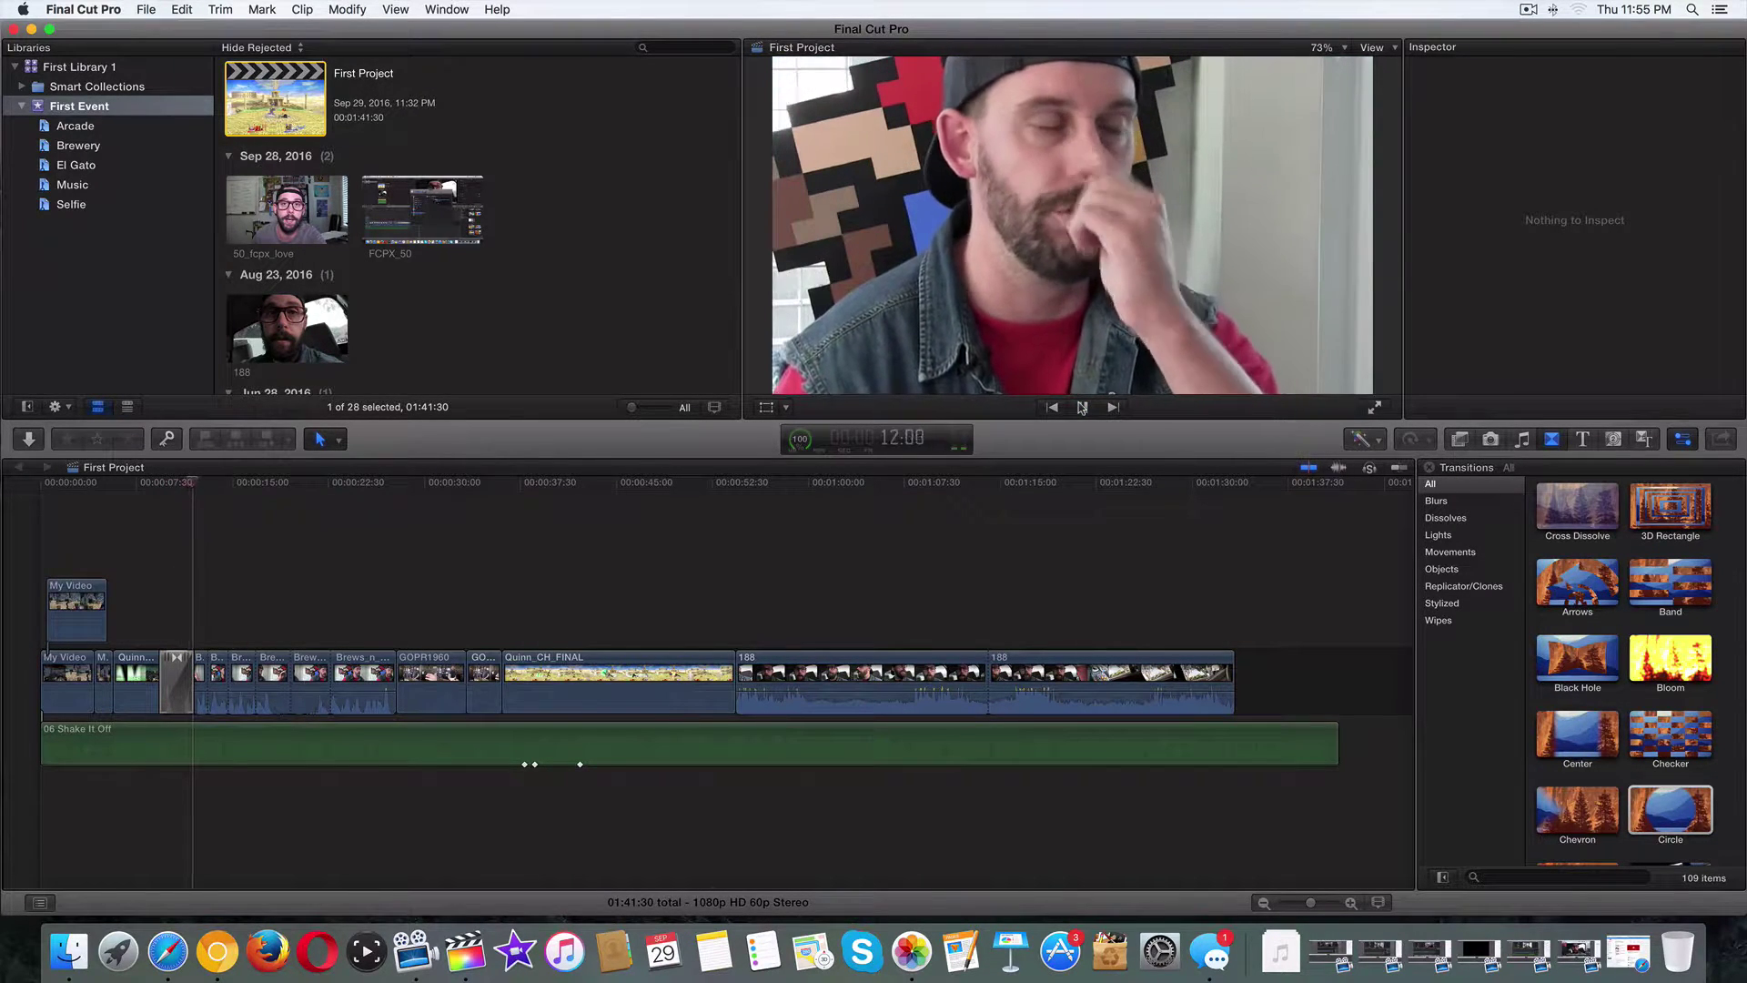
pyautogui.click(1082, 407)
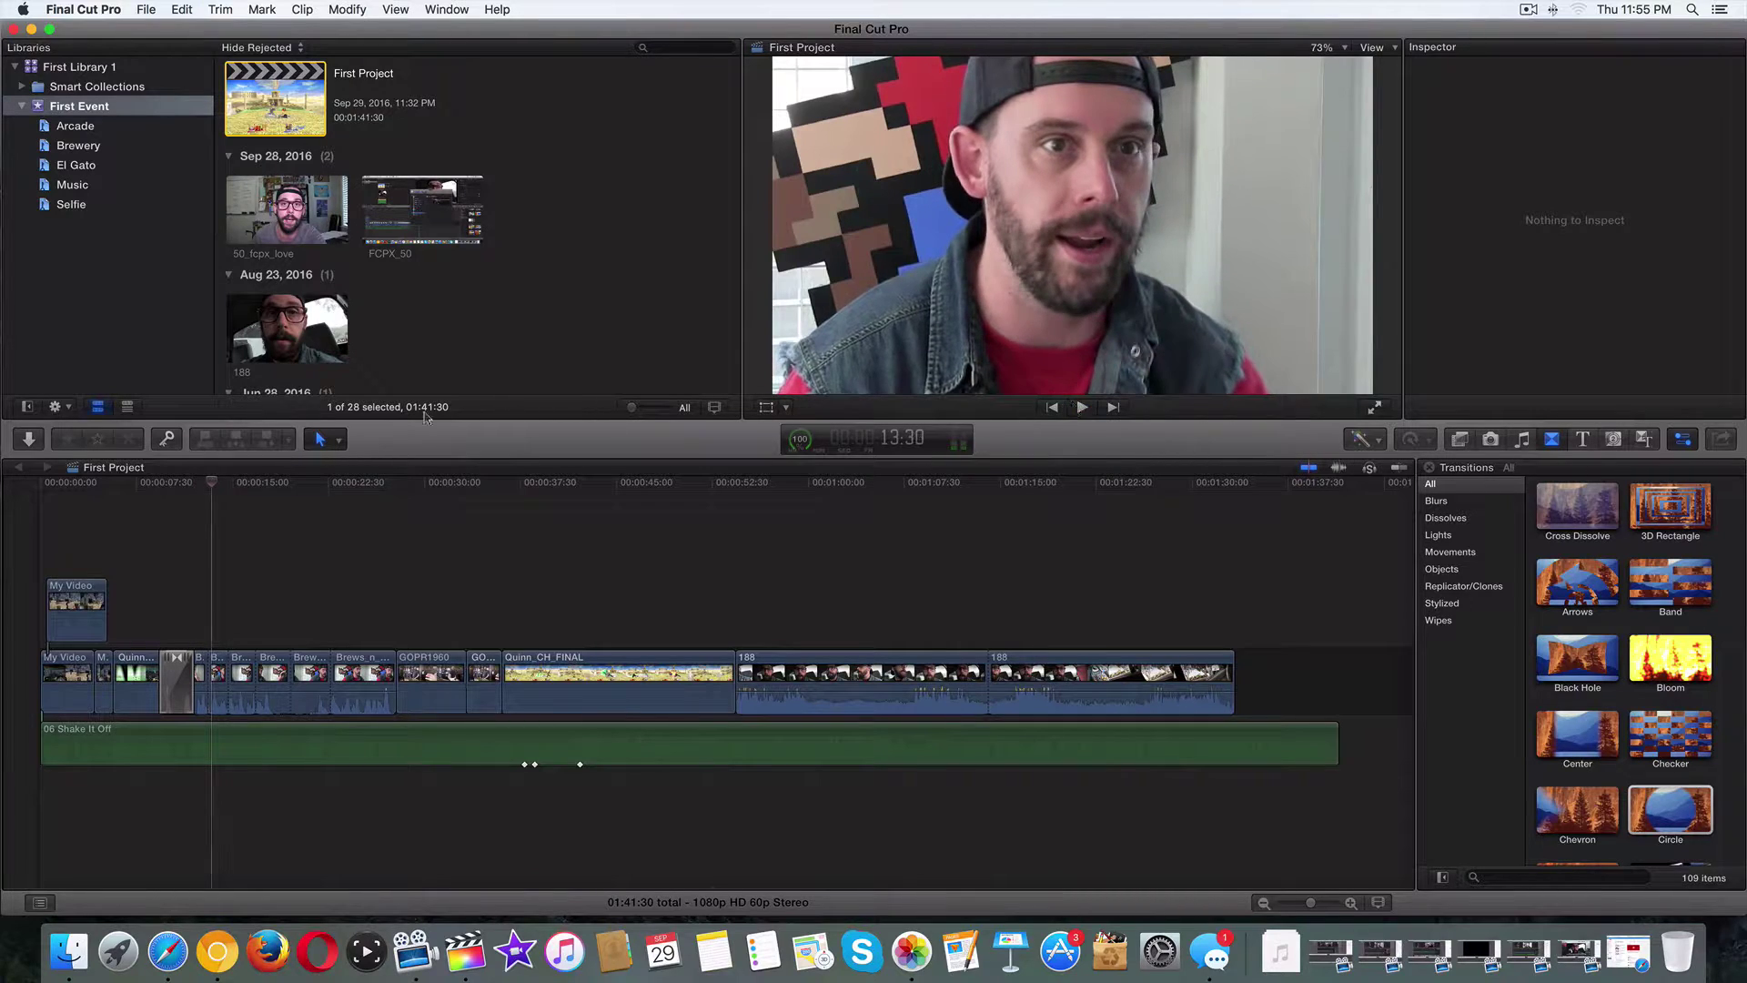
pyautogui.click(175, 680)
pyautogui.click(579, 482)
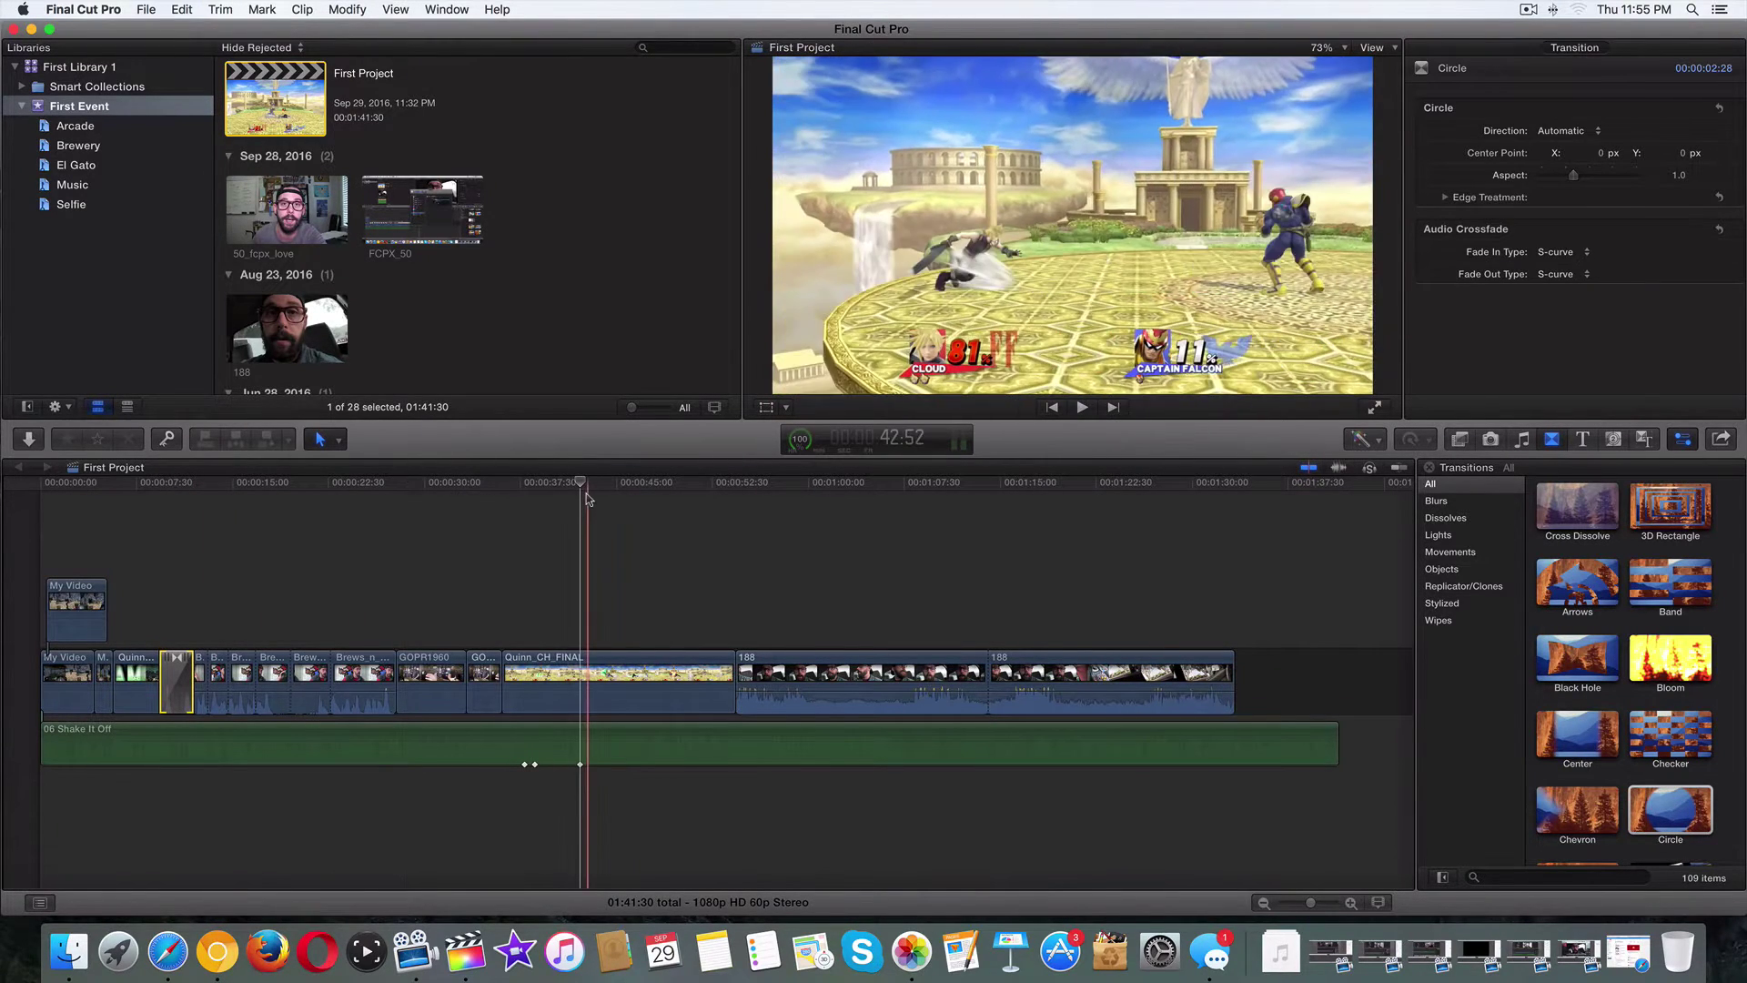
pyautogui.click(275, 98)
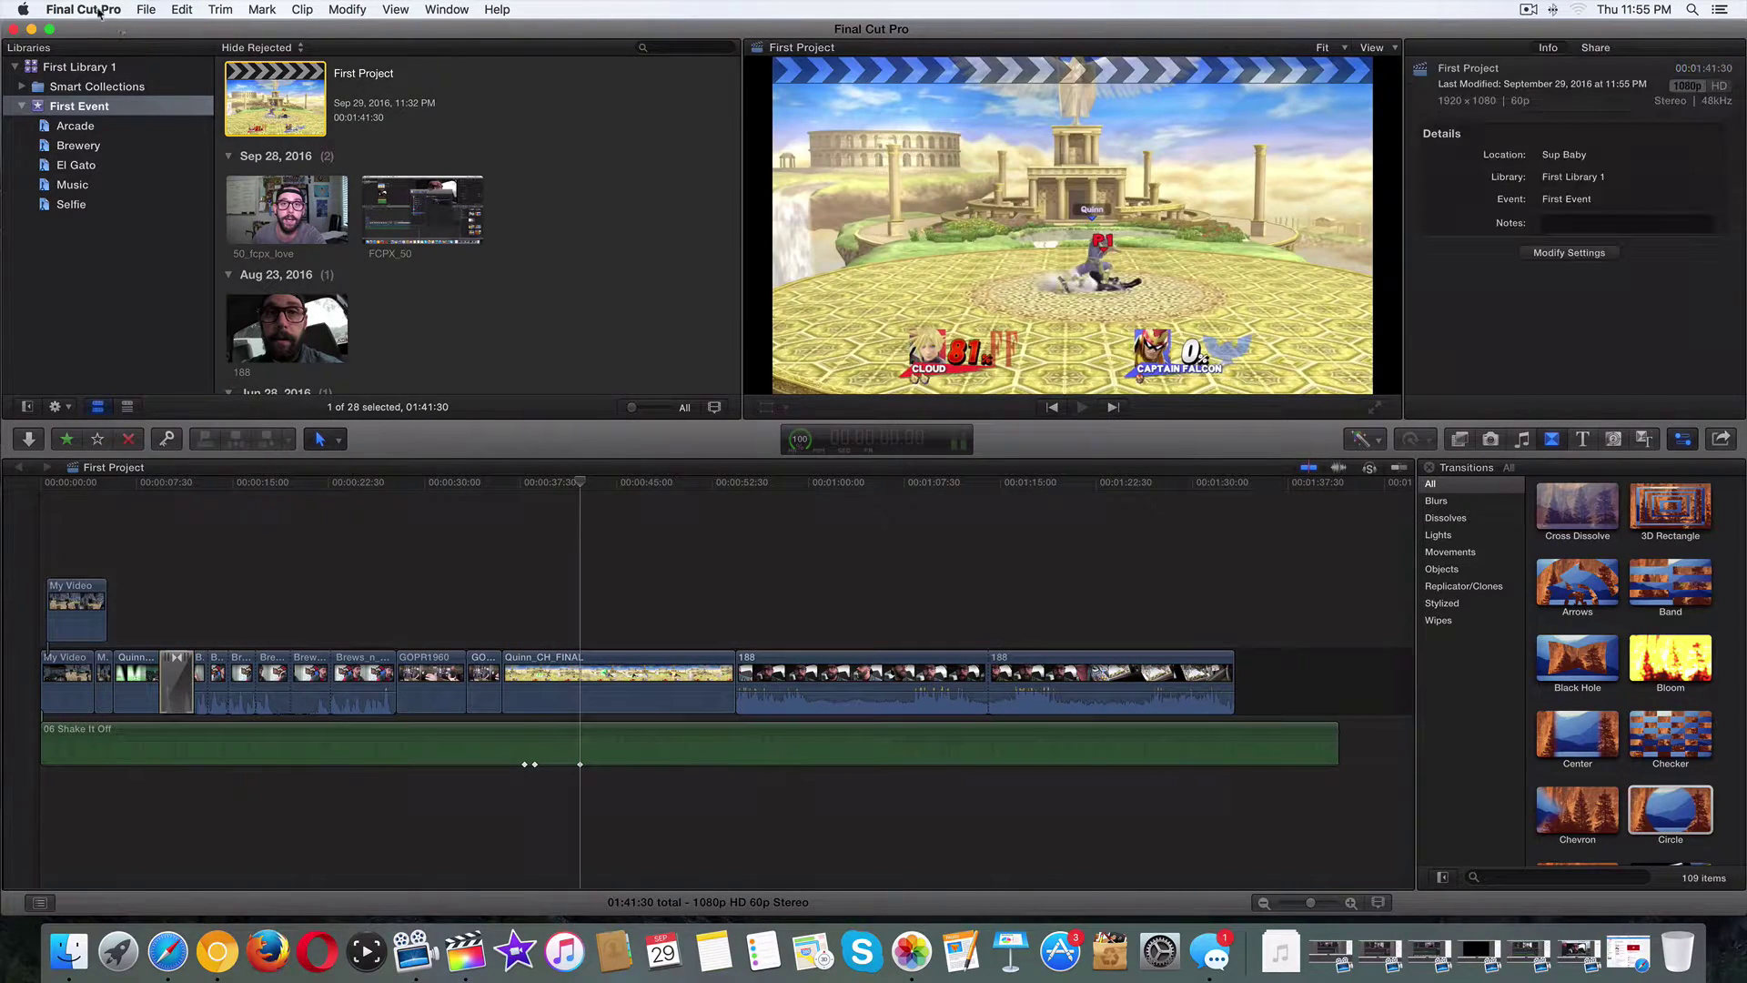
# Open the editing preferences from the application menu, then close them.
pyautogui.click(99, 11)
pyautogui.click(104, 53)
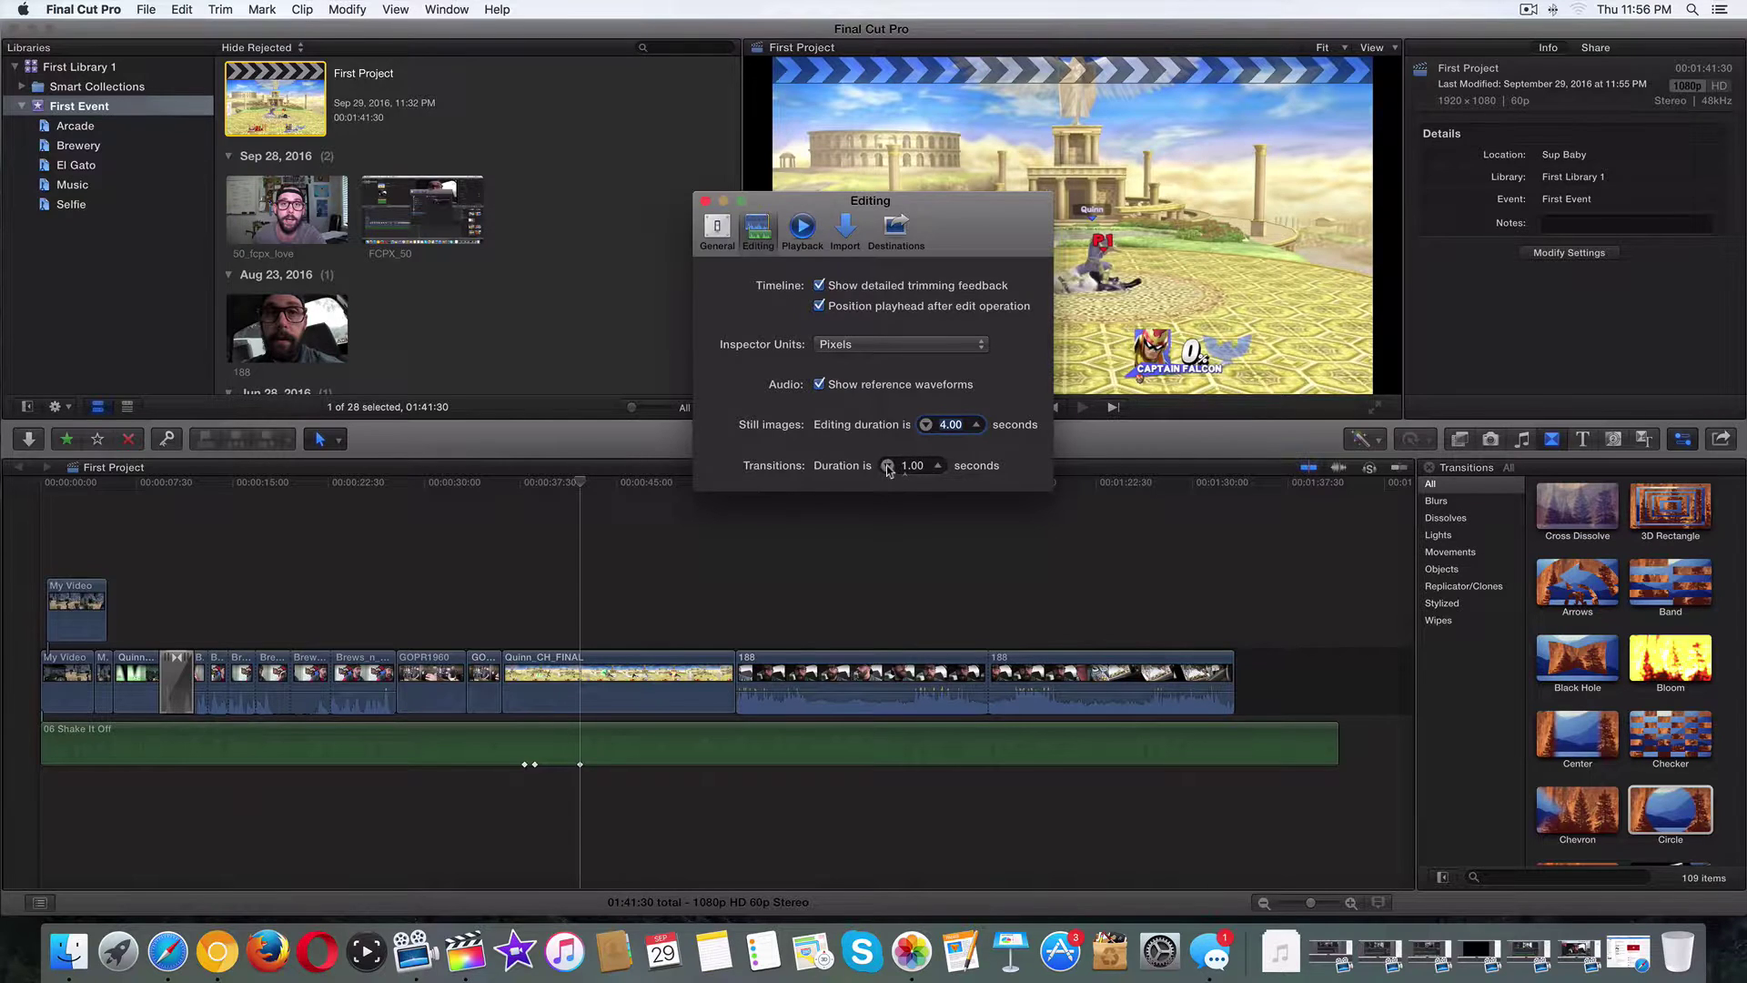
pyautogui.click(706, 201)
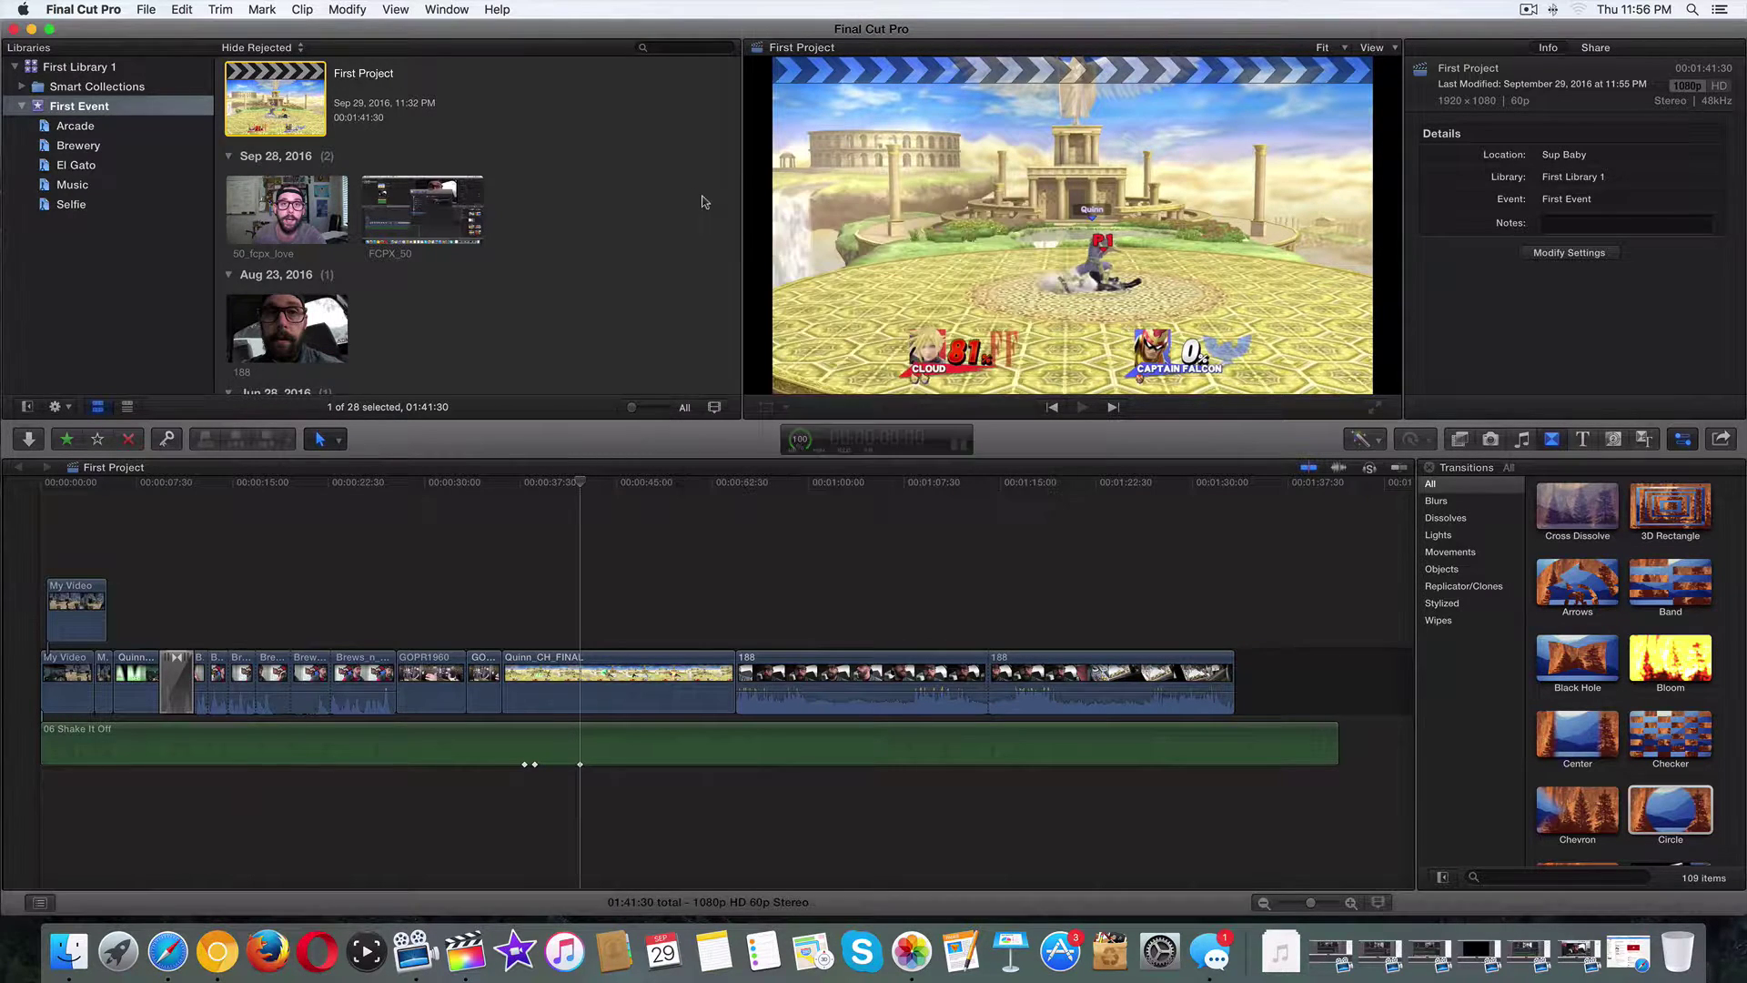
# Toggle the Build In/Out titles and back to transitions, then select clip 188 and go to its start.
pyautogui.click(1583, 442)
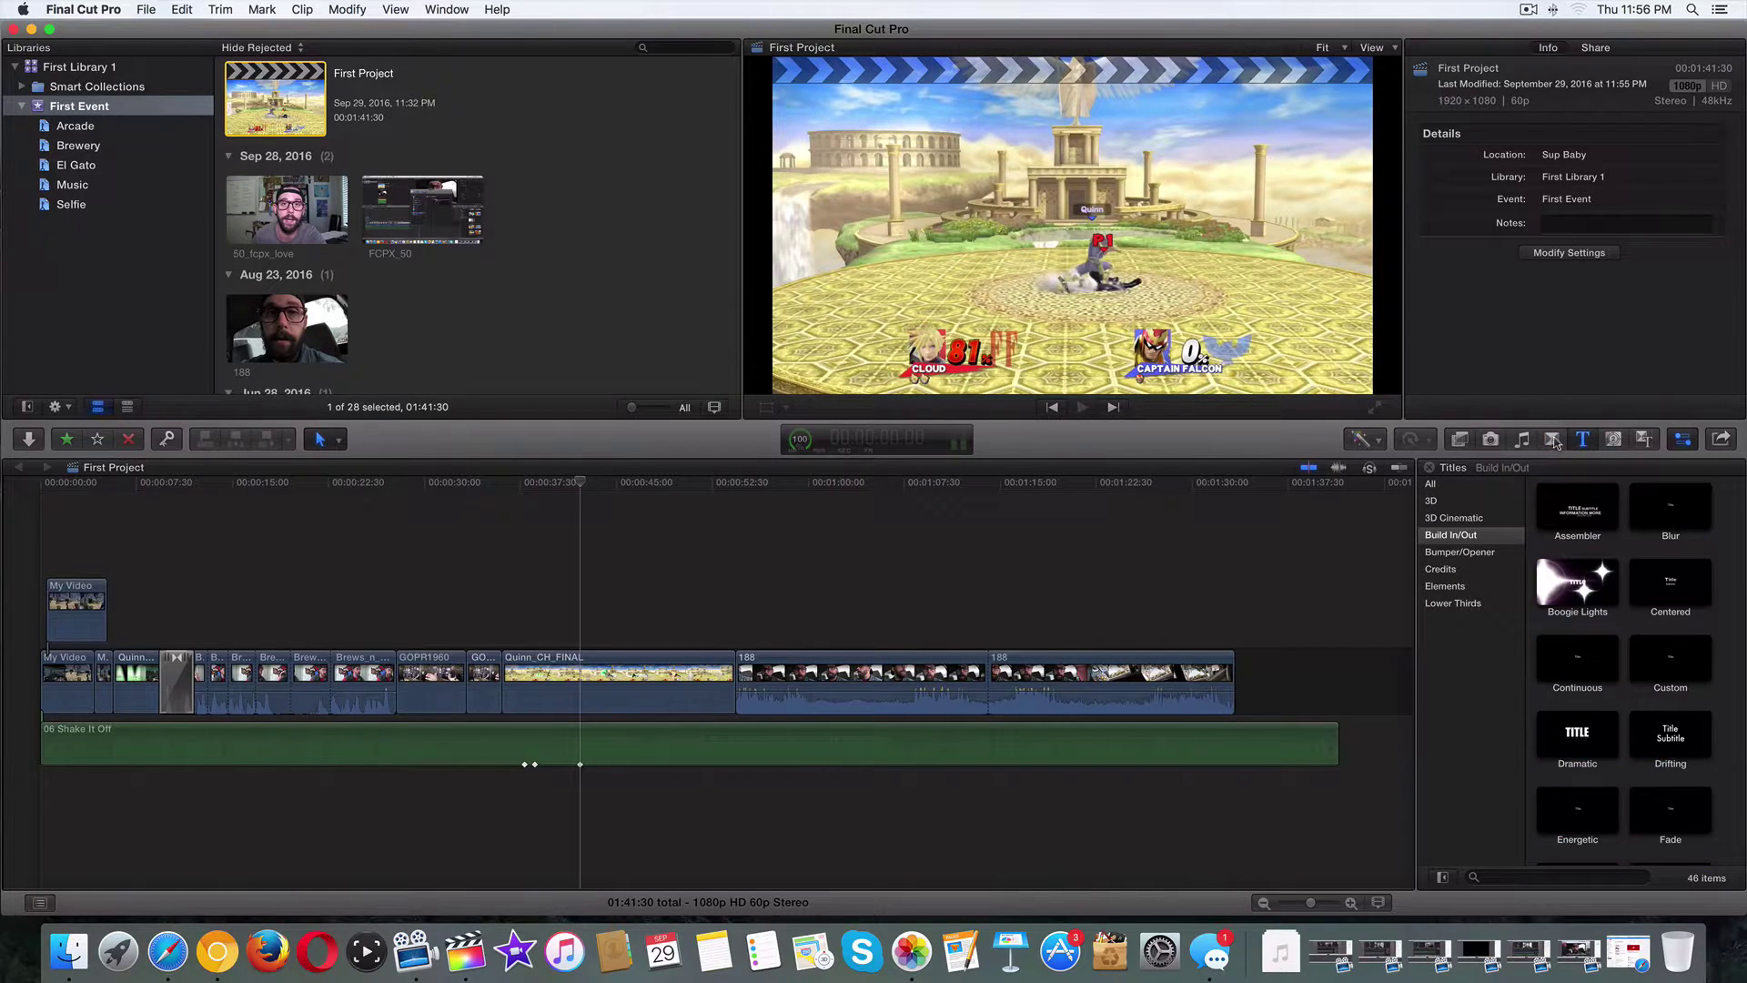
pyautogui.click(1551, 440)
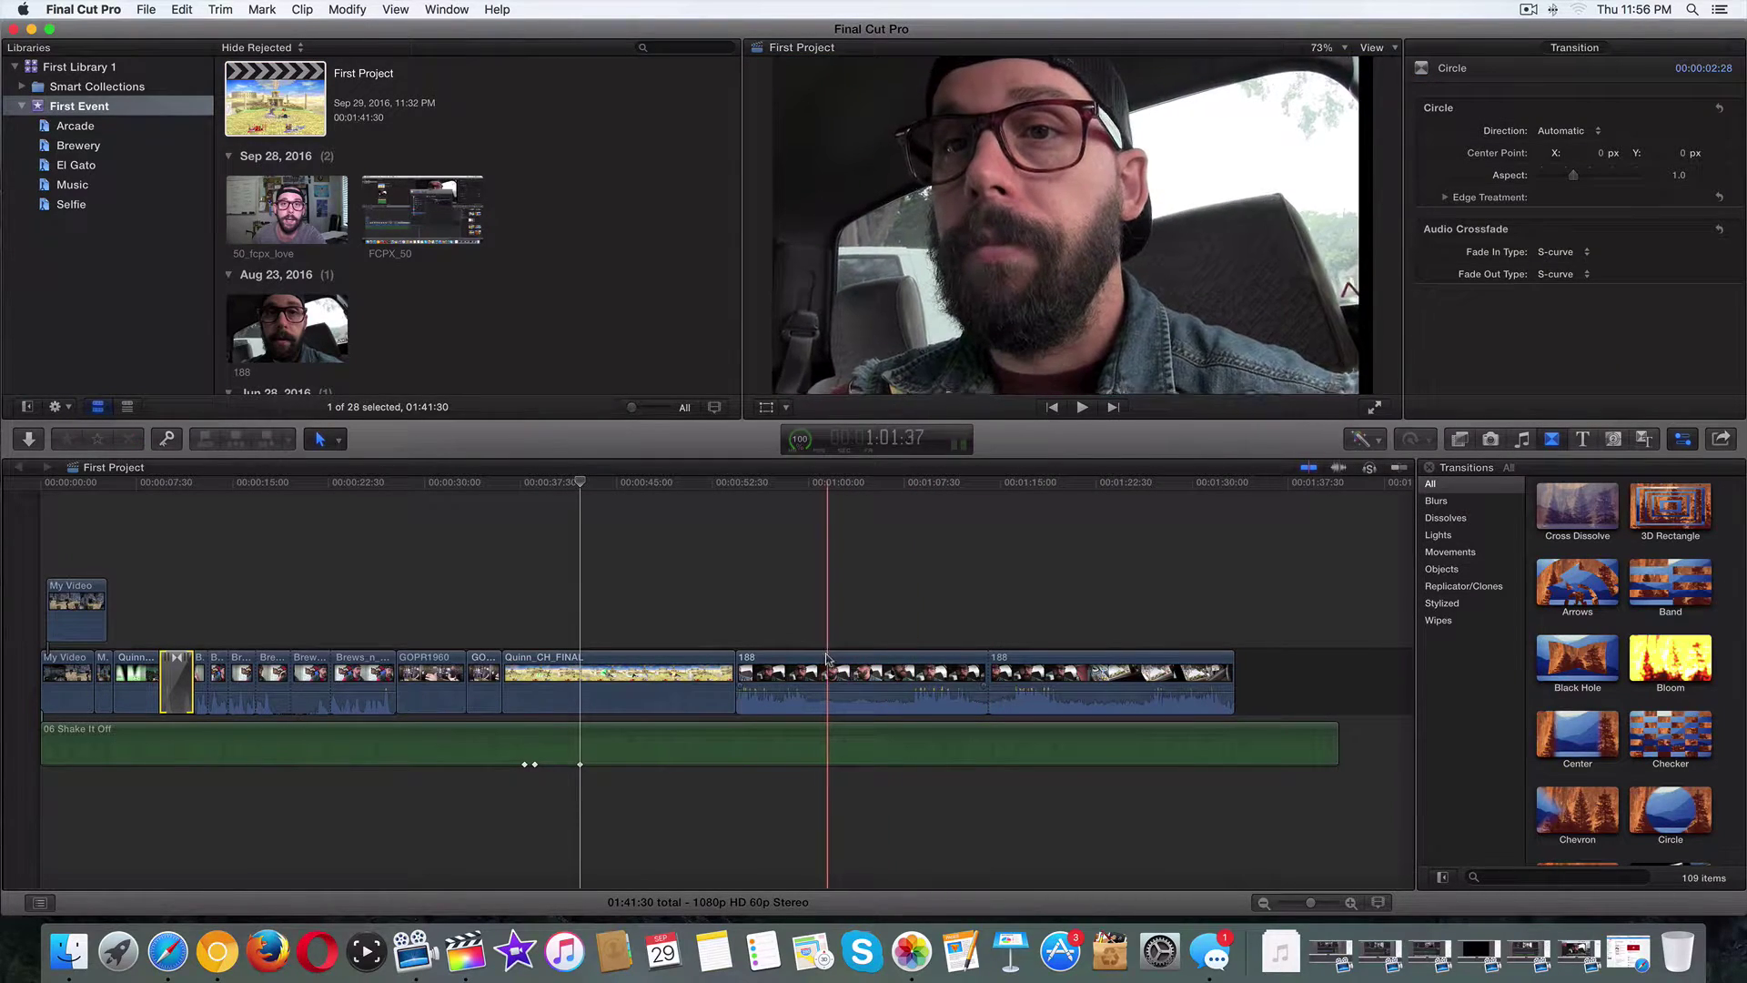
pyautogui.click(815, 678)
pyautogui.moveTo(582, 489); pyautogui.dragTo(735, 491)
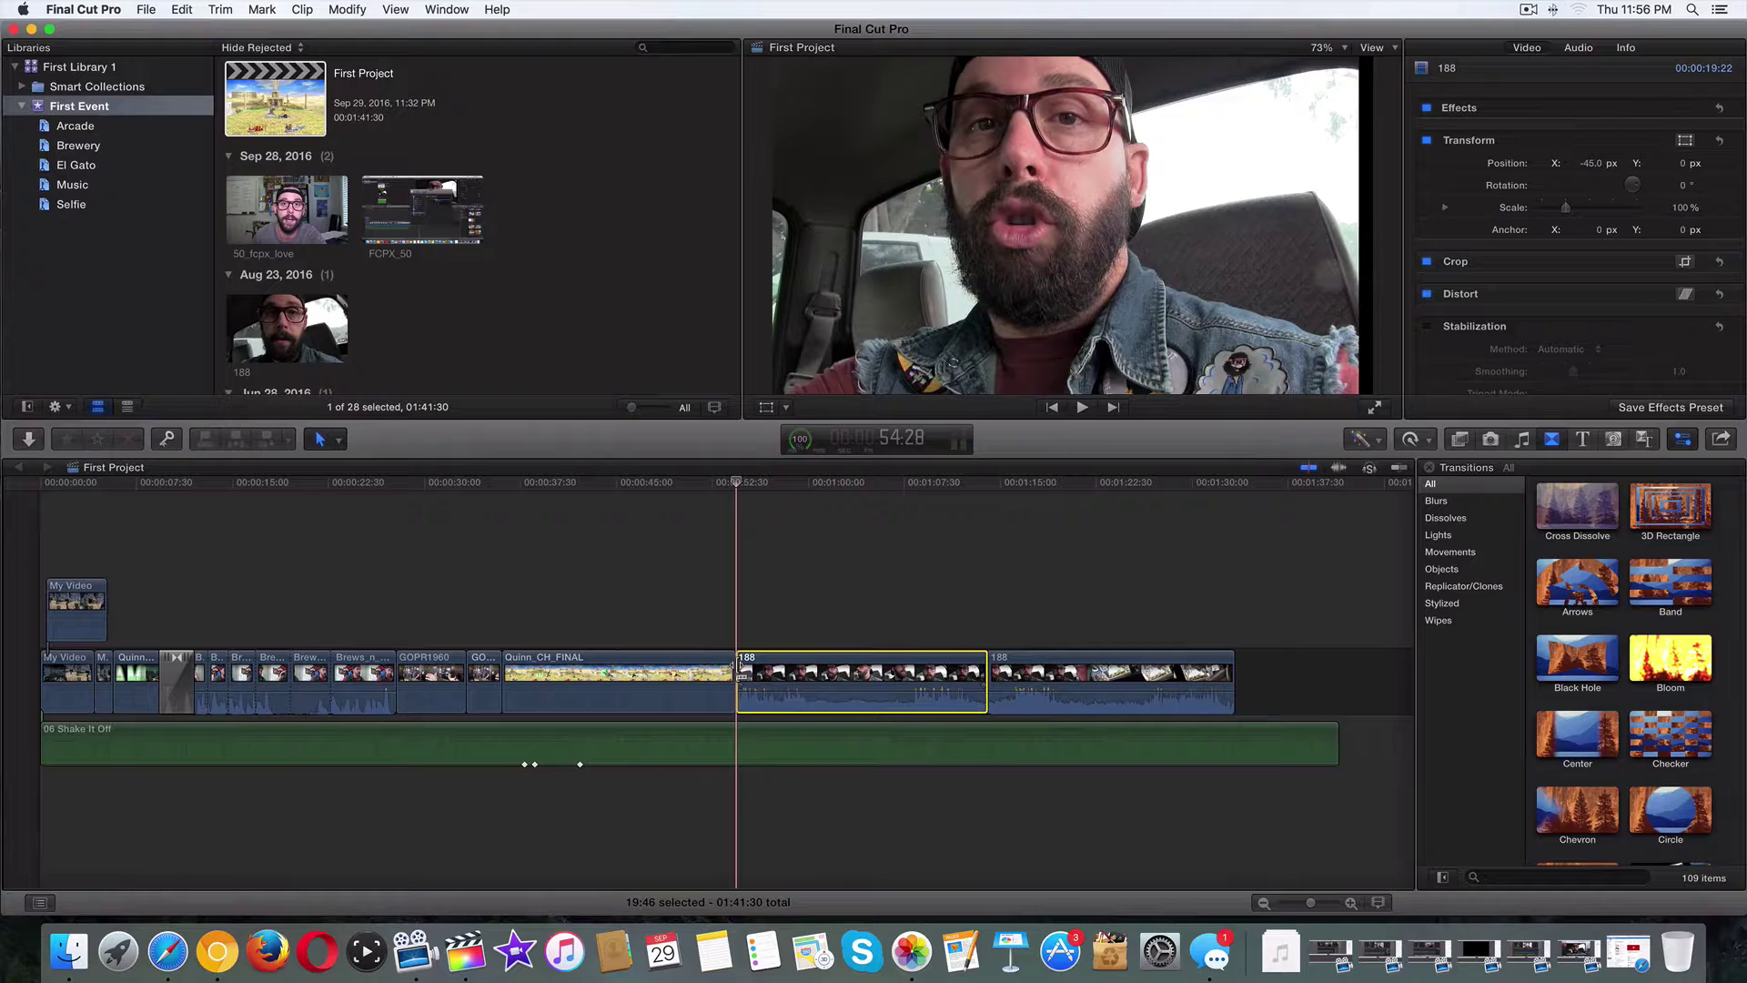
# Add a default Cross Dissolve at the Quinn_CH_FINAL/188 cut with Command+T and play it back.
pyautogui.click(736, 667)
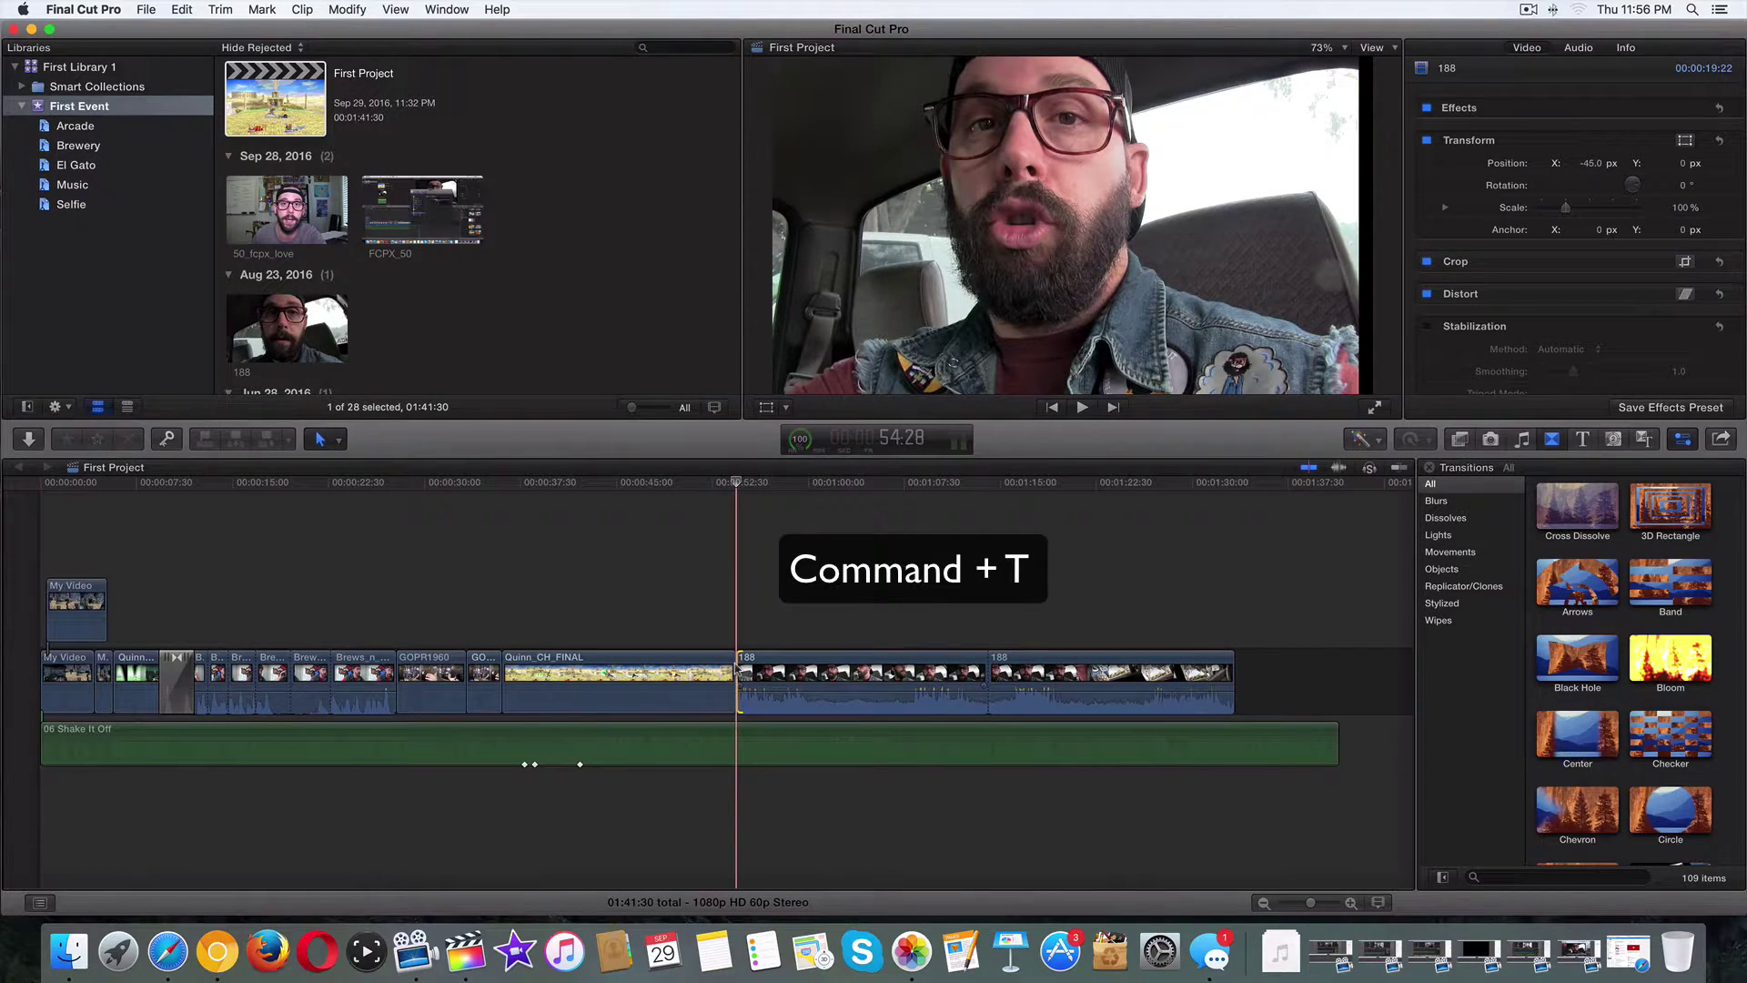
pyautogui.press('super+t')
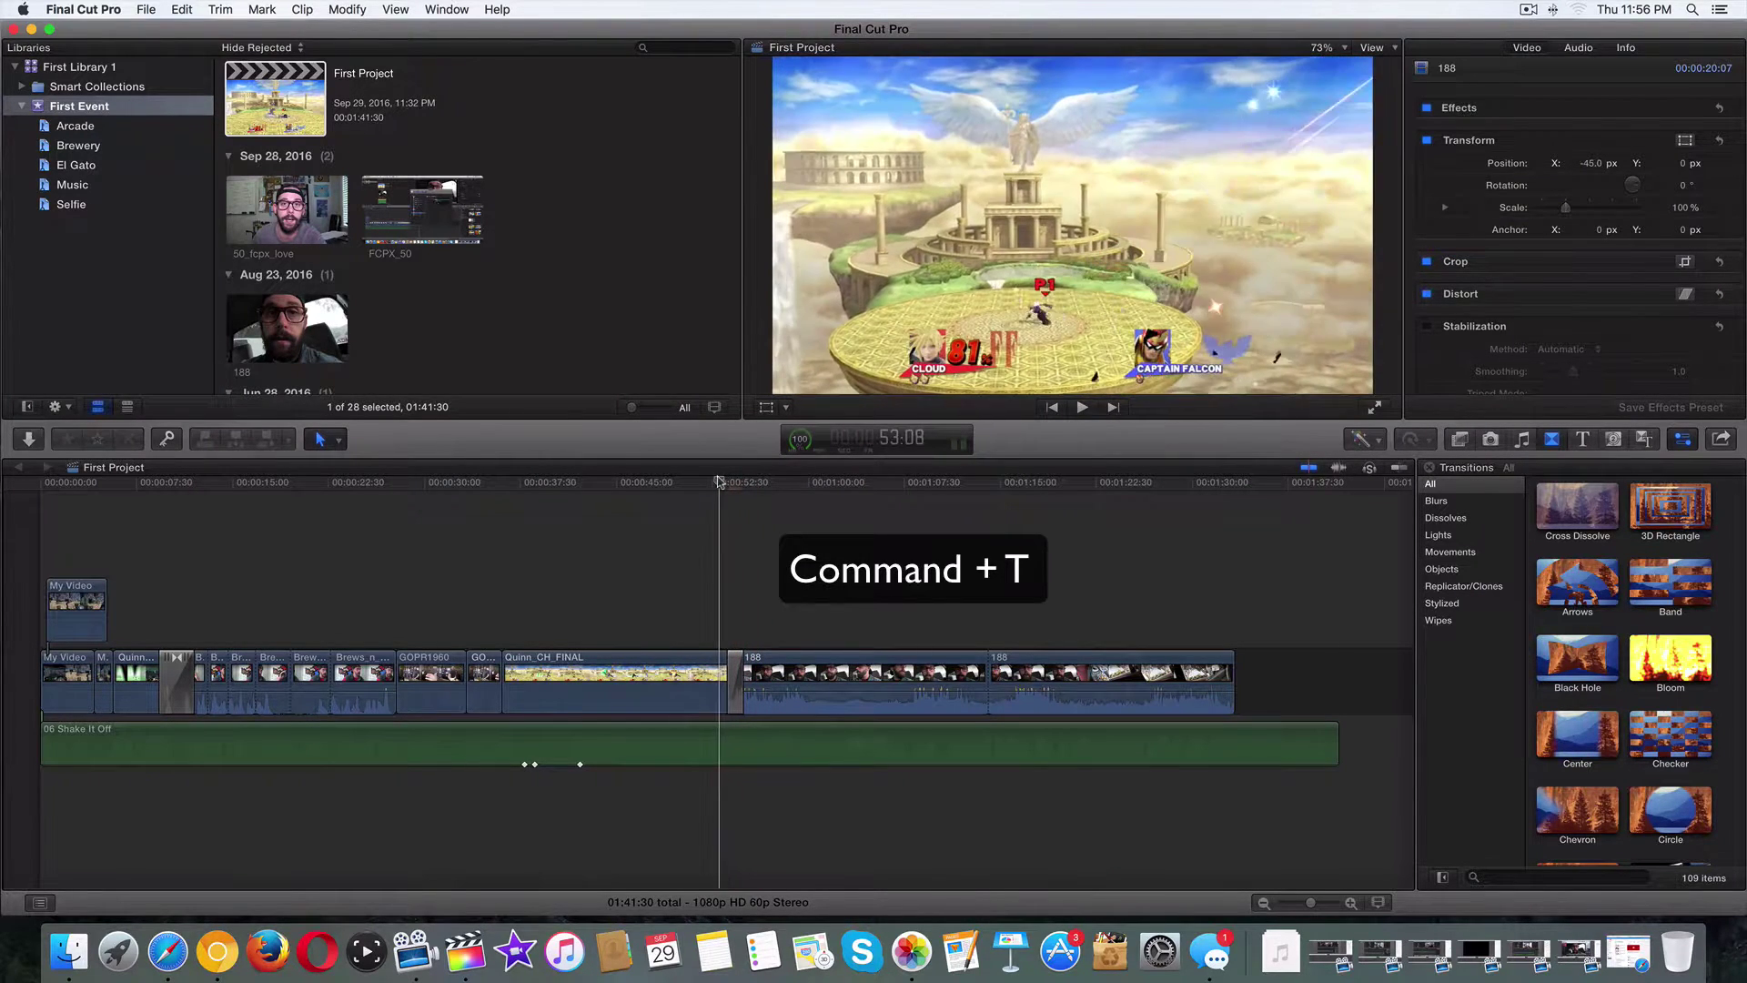
pyautogui.click(1082, 407)
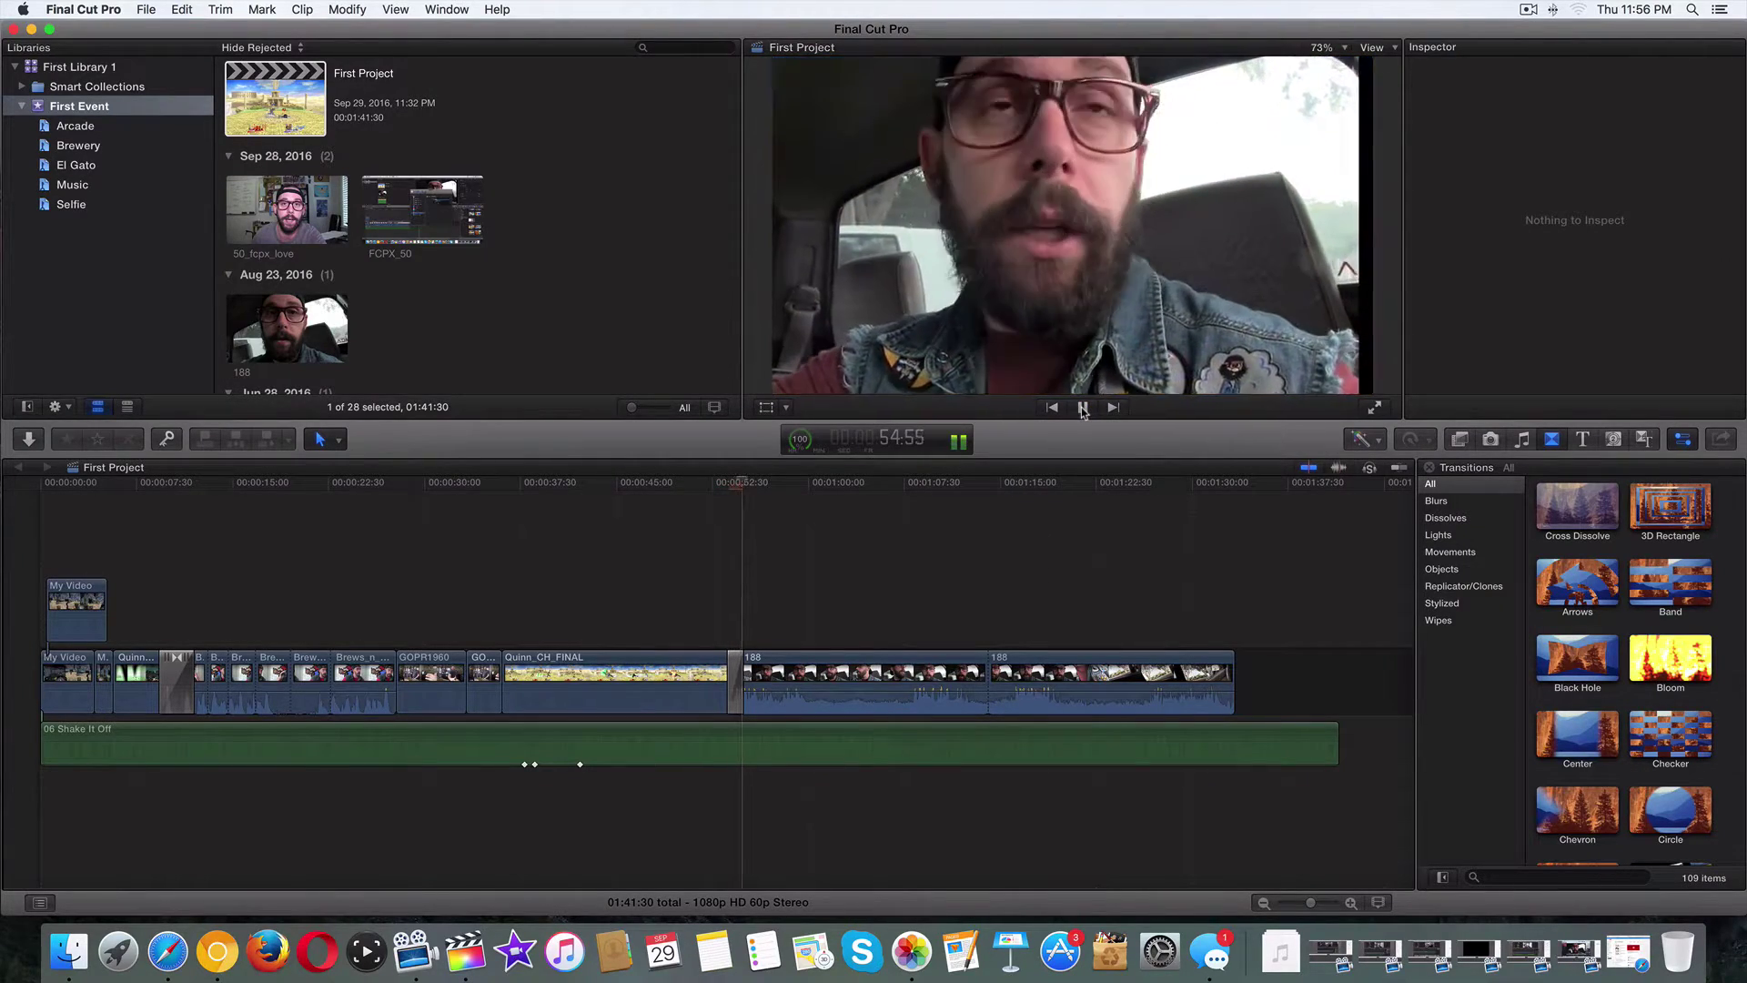
pyautogui.press('space')
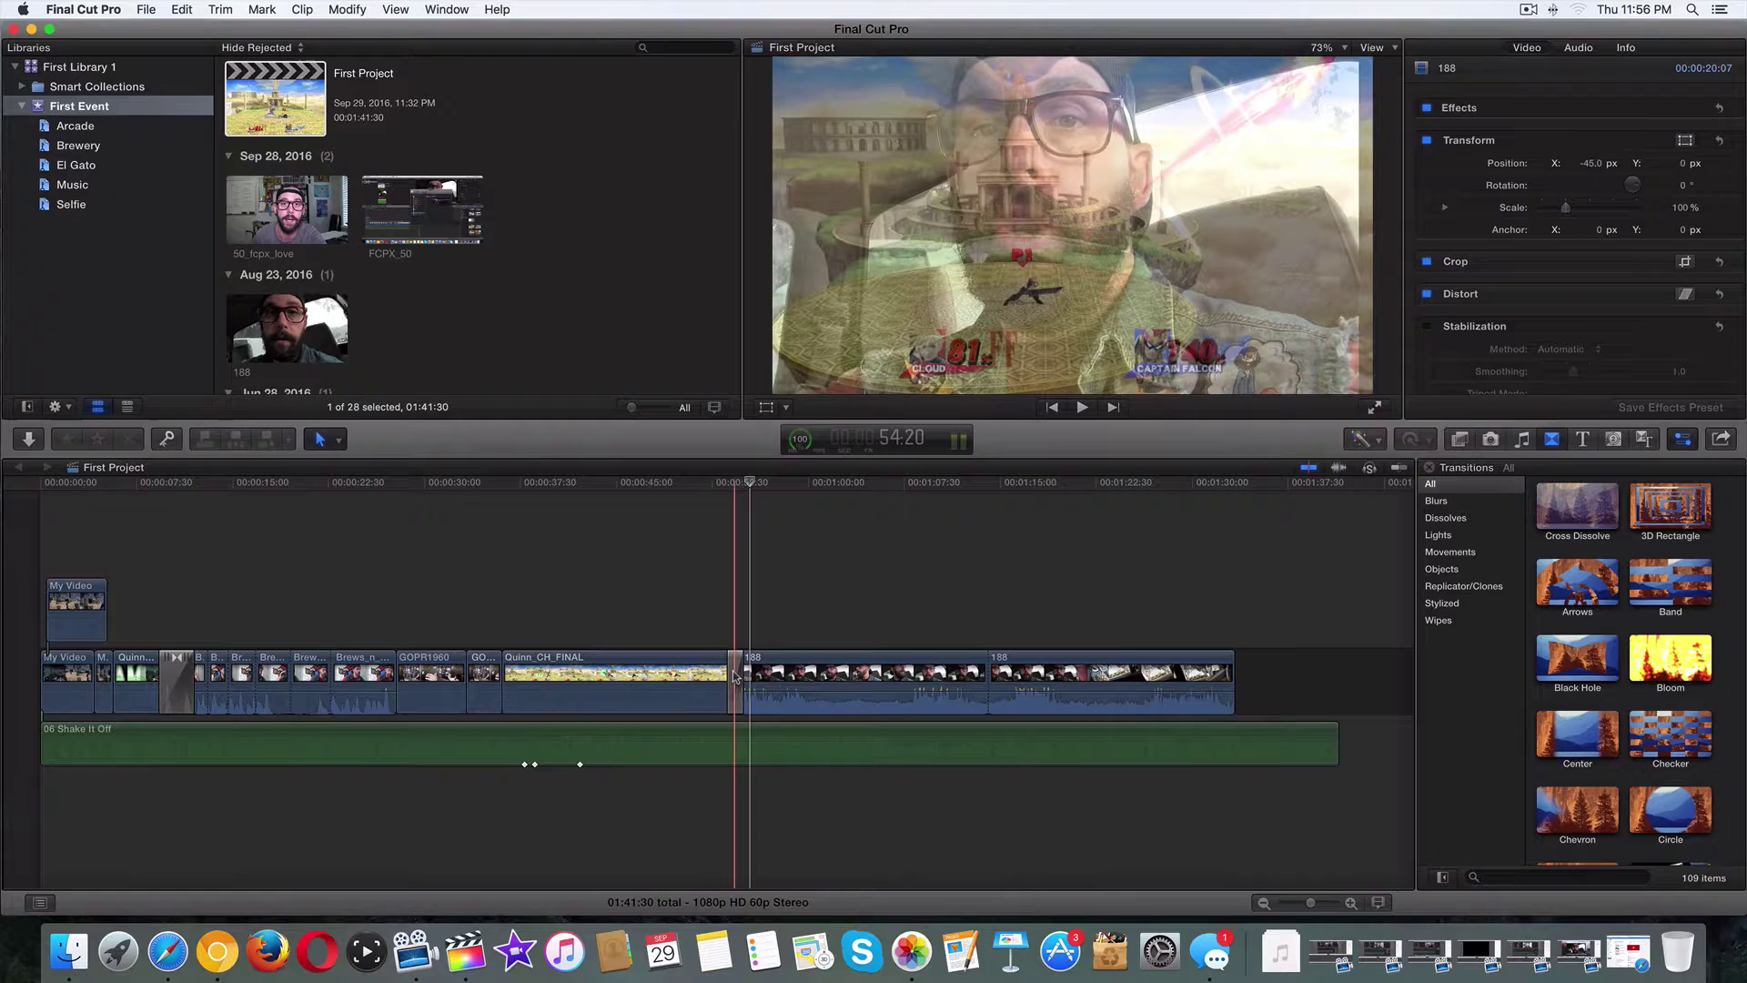
# Delete the new dissolve, then add cross dissolves to both ends of clip 188.
pyautogui.click(735, 675)
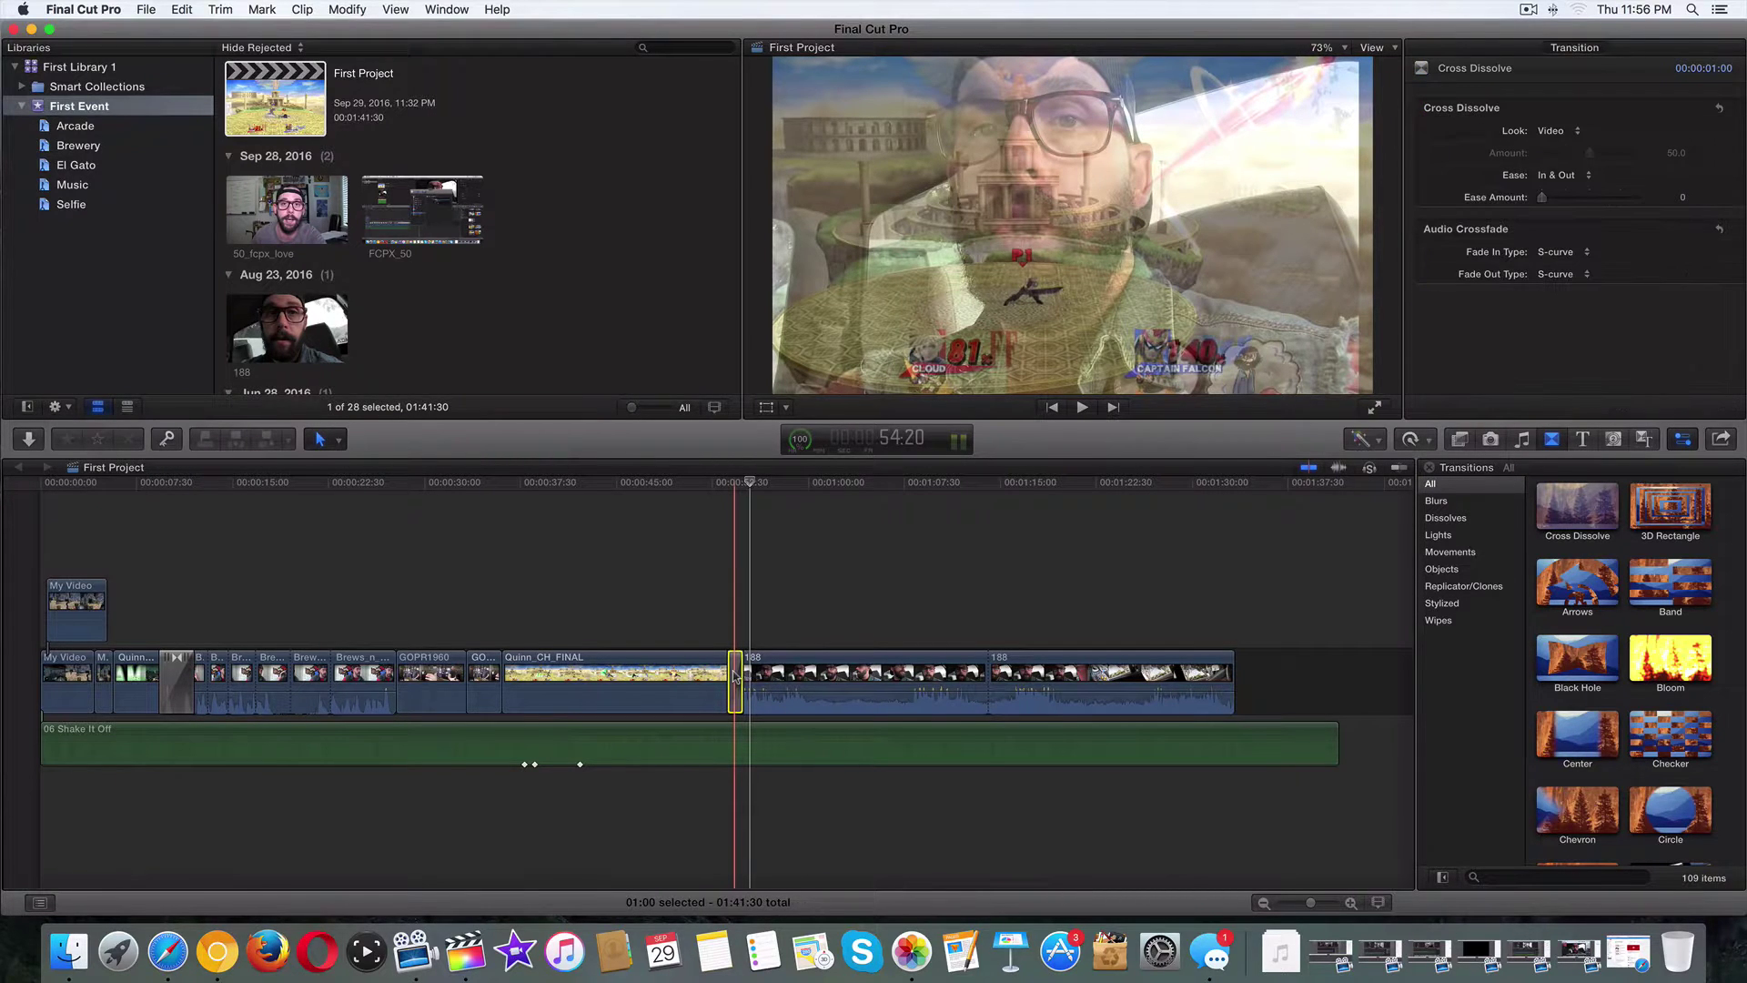
pyautogui.press('Delete')
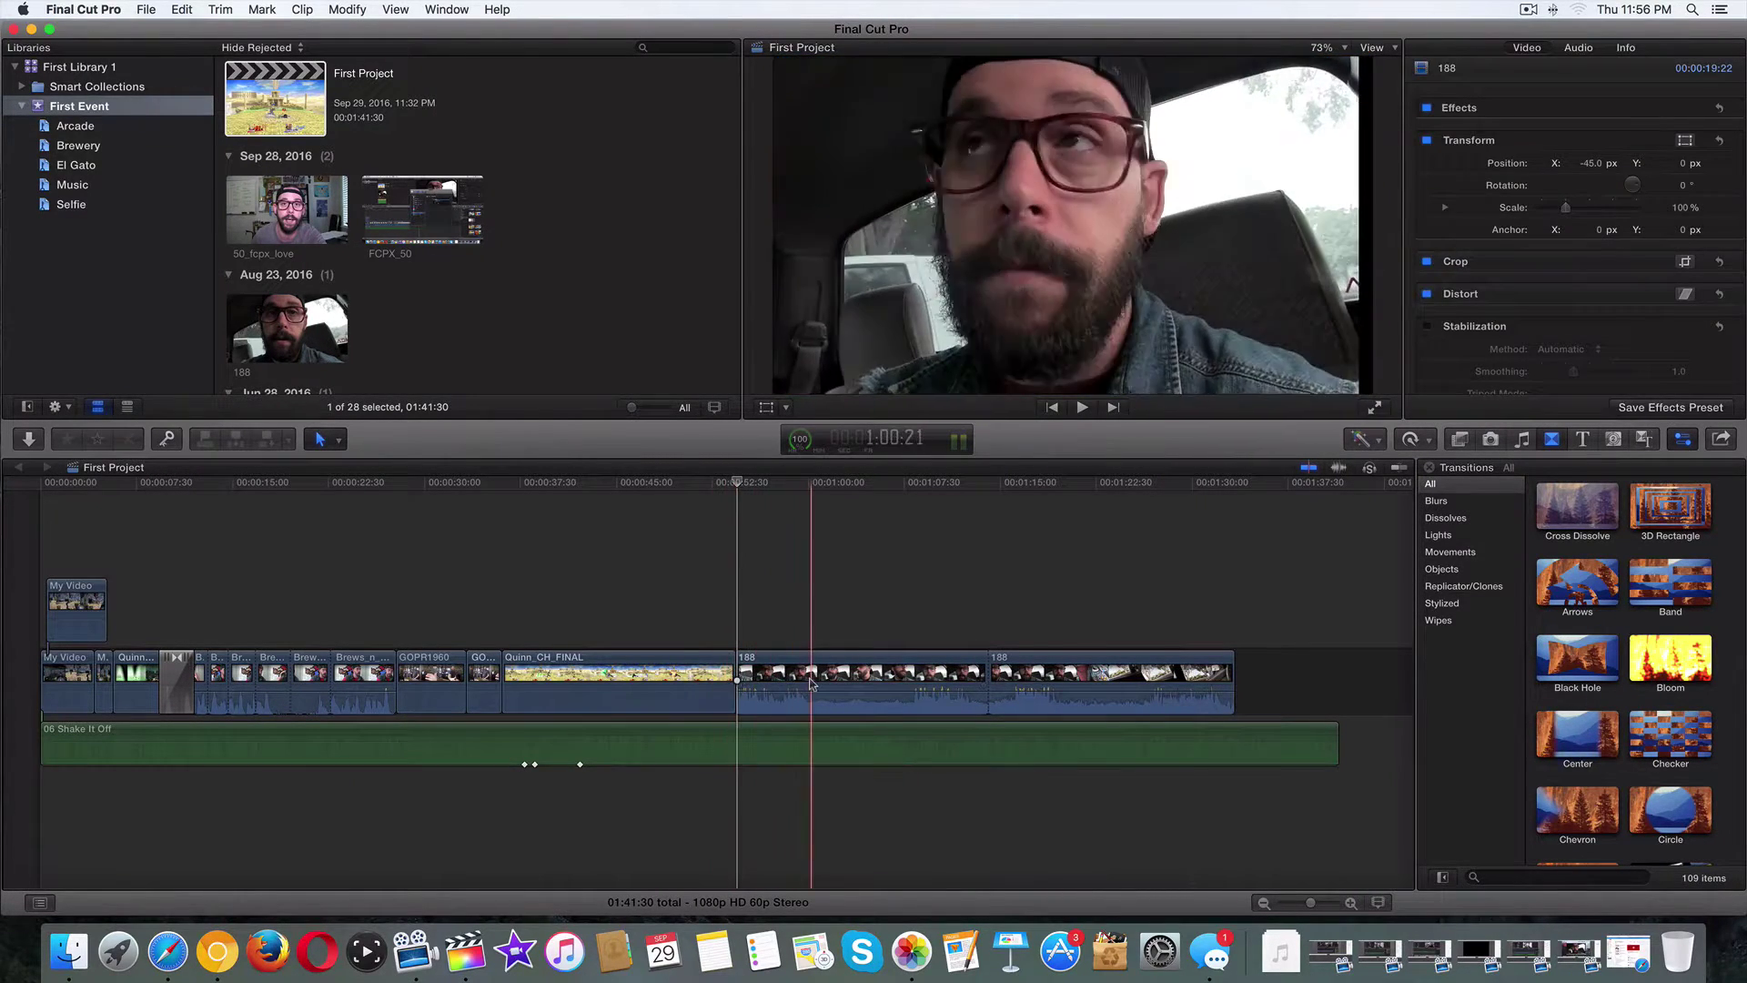
pyautogui.click(857, 671)
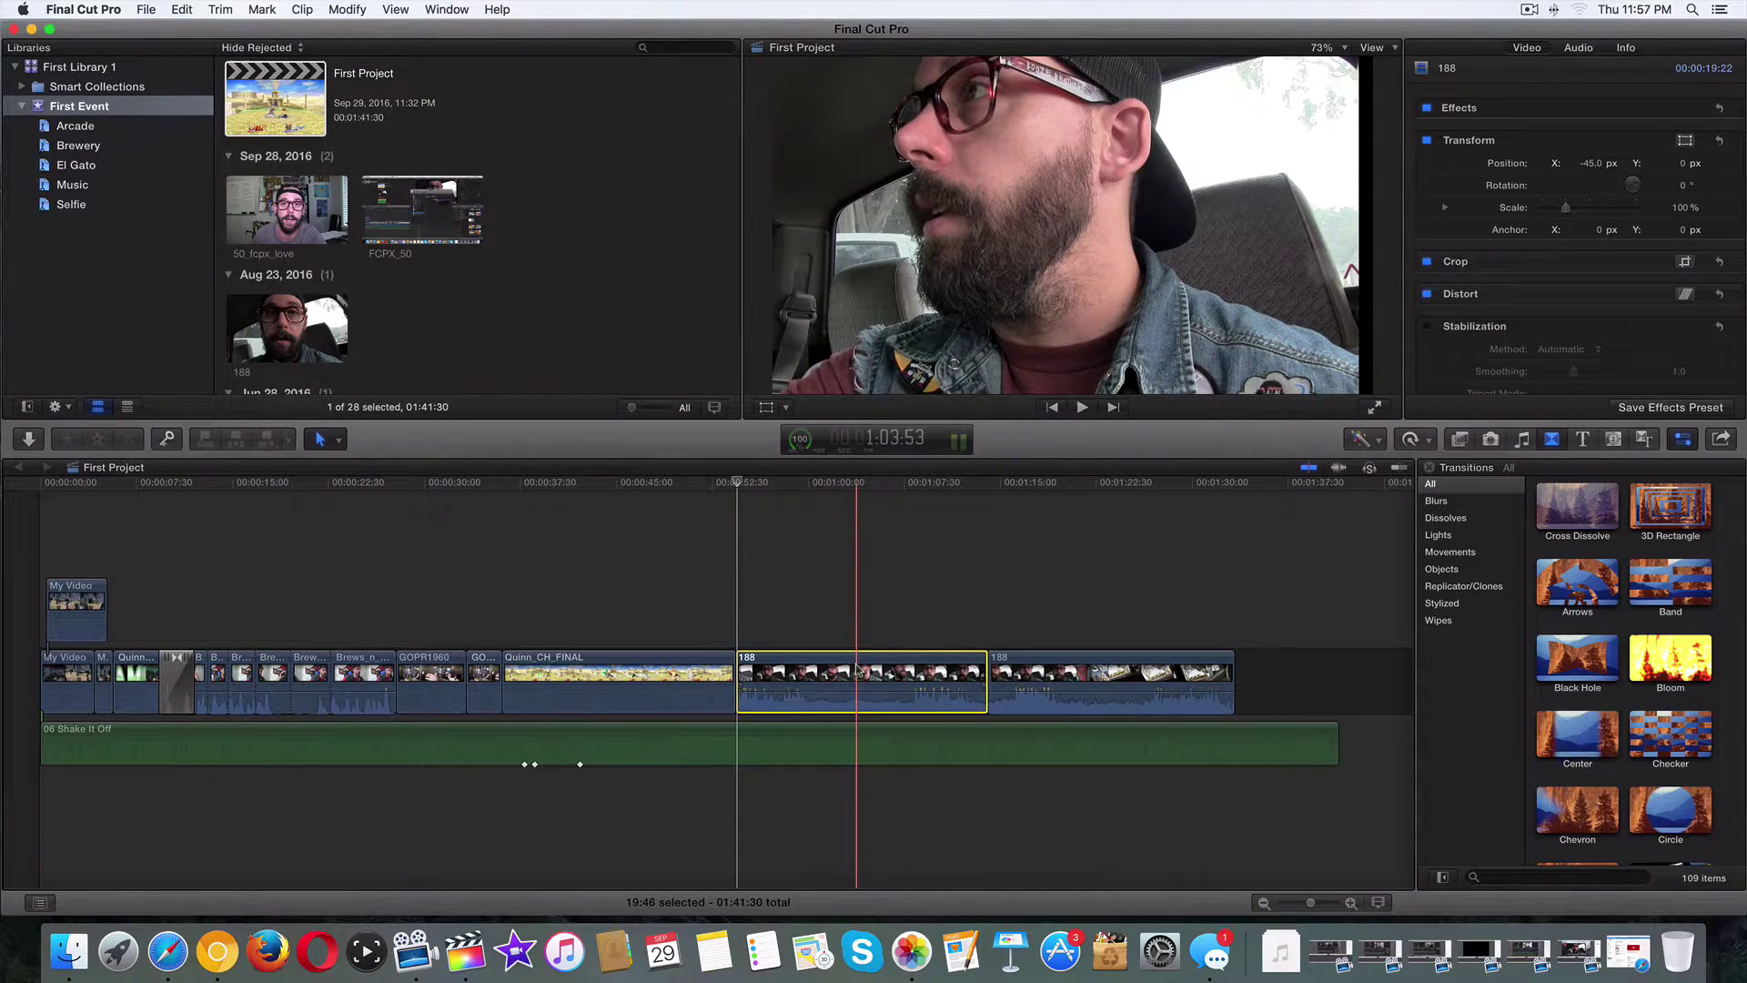
pyautogui.press('super+t')
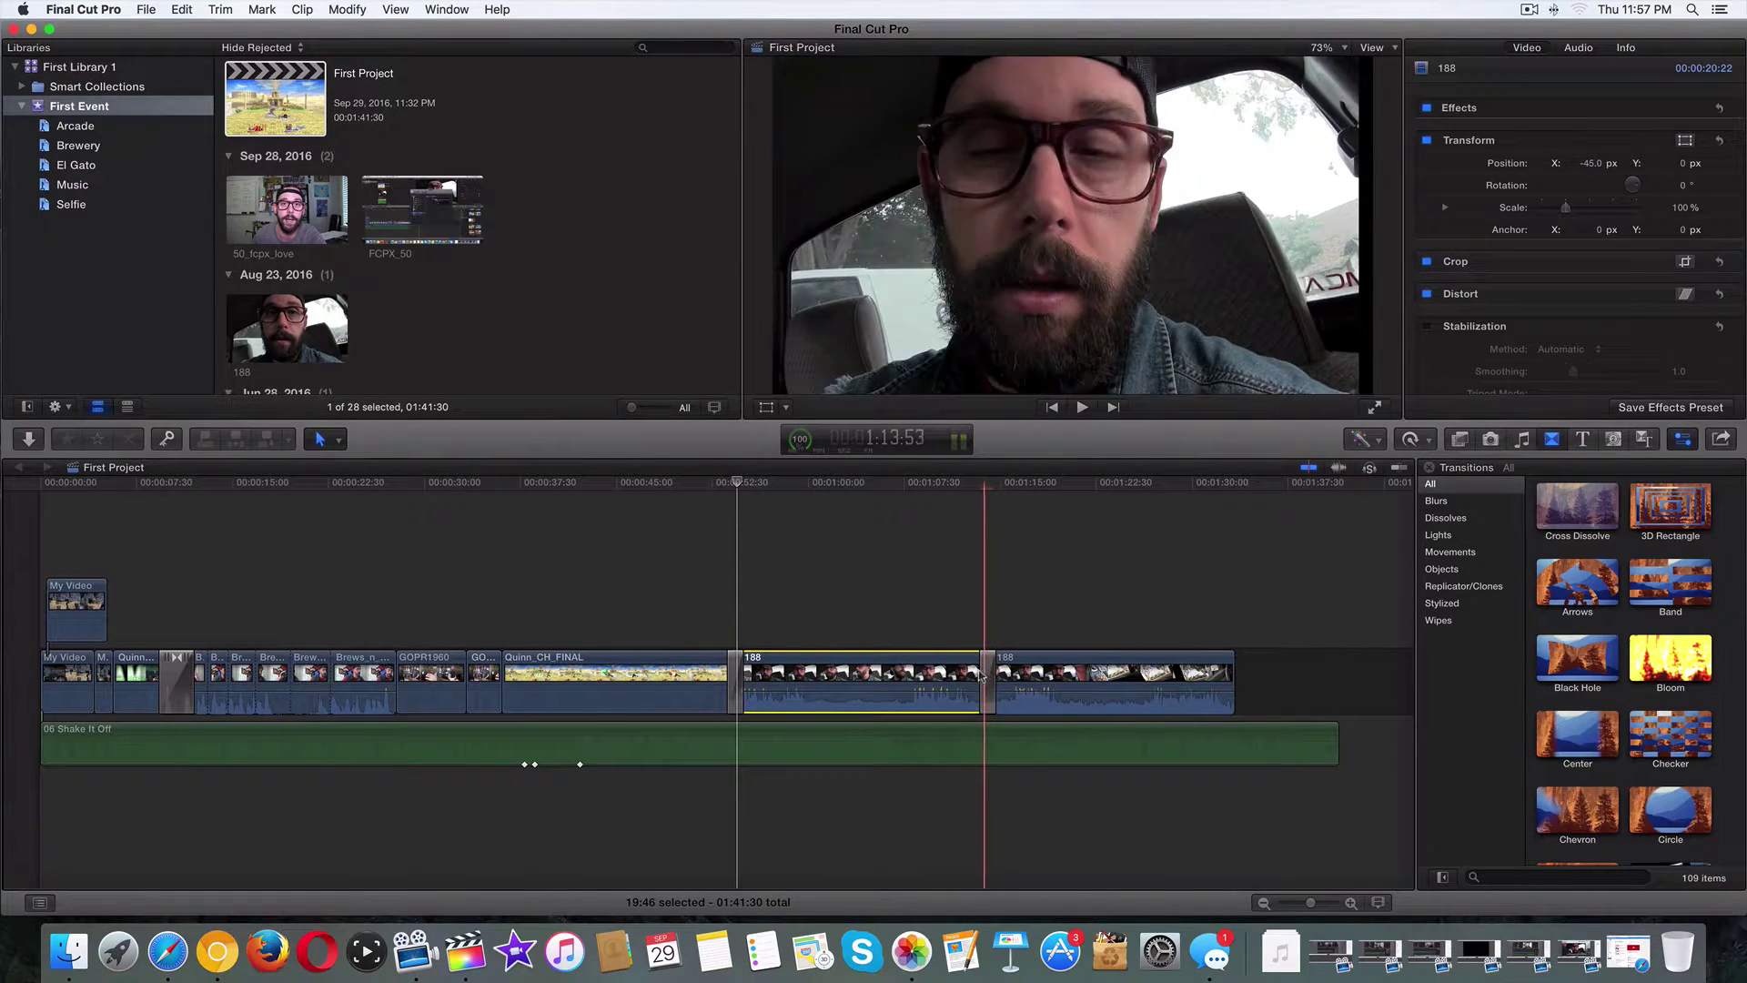
# Delete the cross dissolves at the end of clip 188 and at the Quinn_CH_FINAL/188 cut.
pyautogui.click(987, 675)
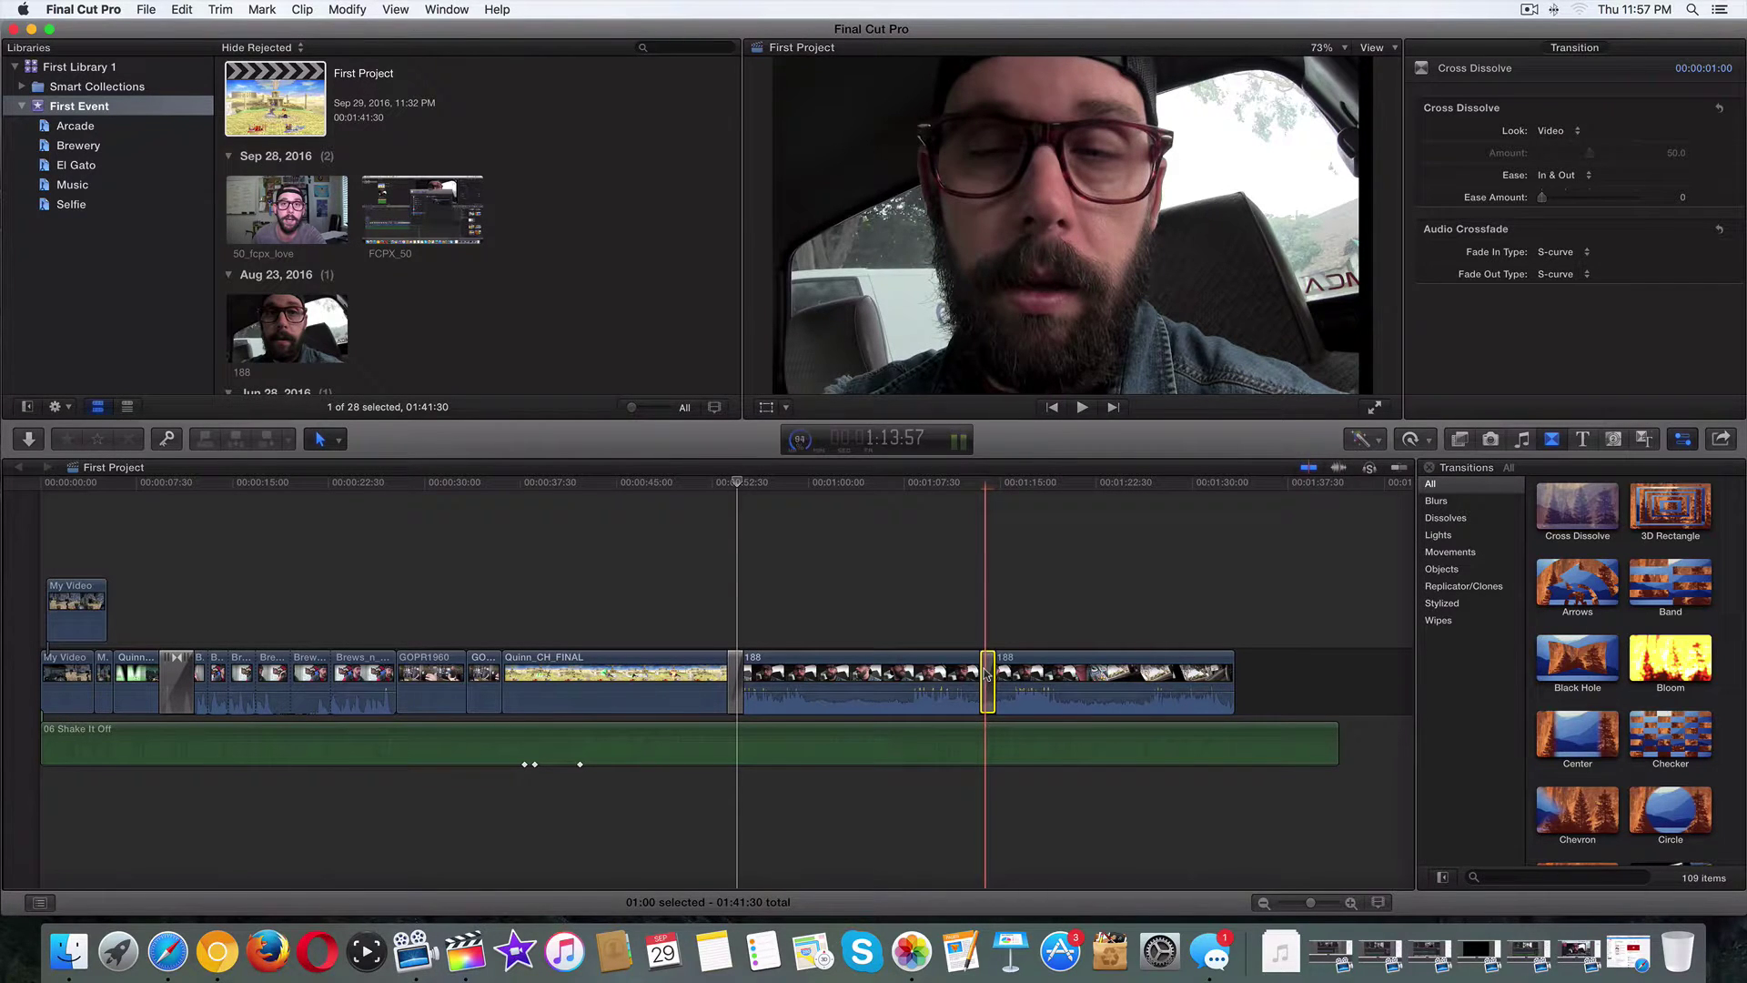
pyautogui.press('Delete')
pyautogui.click(735, 673)
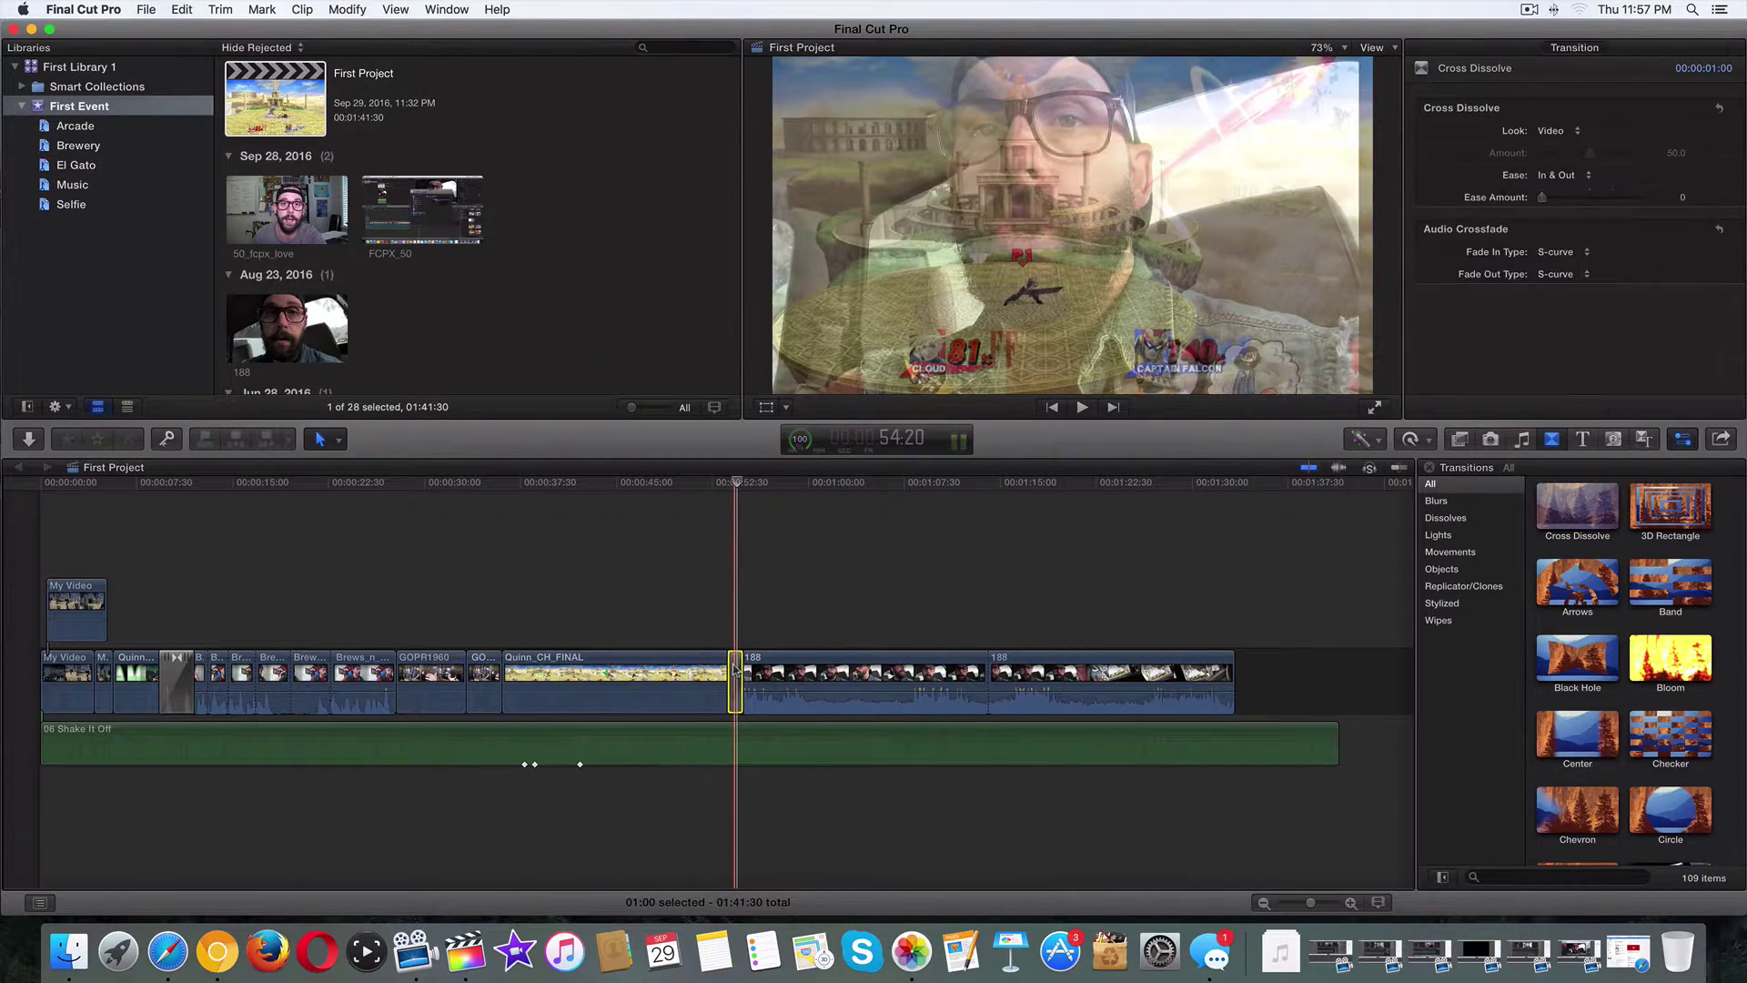
pyautogui.press('Delete')
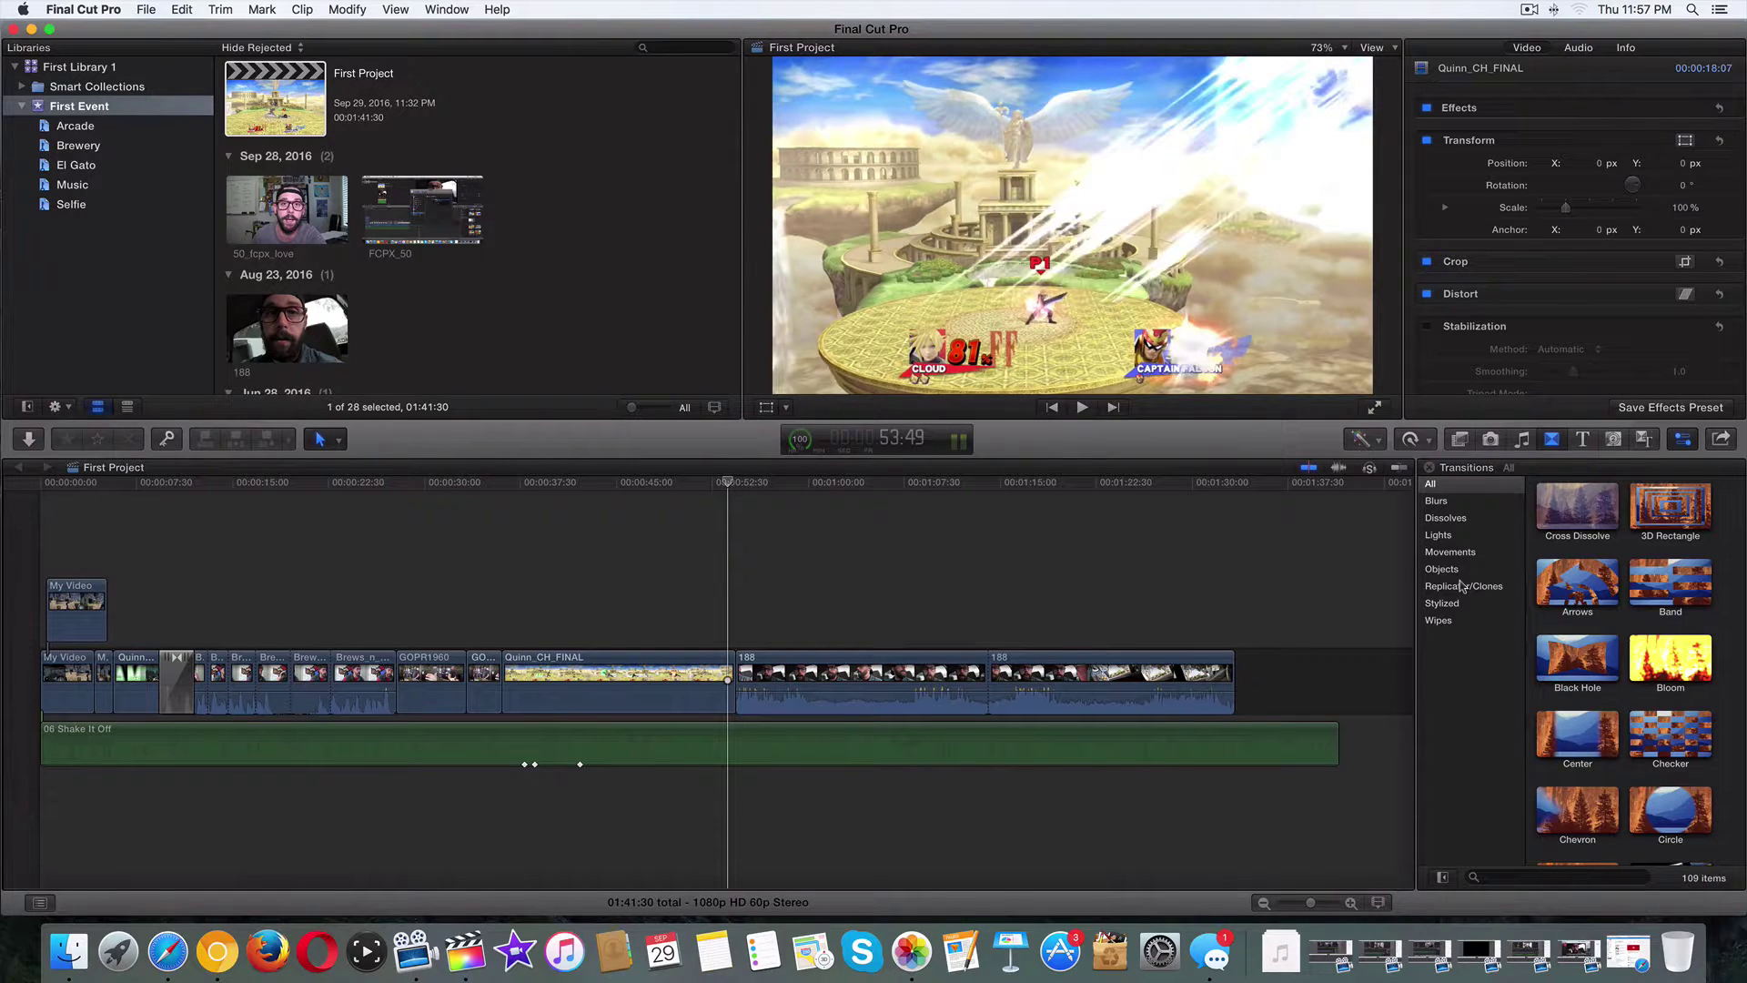
pyautogui.rightClick(1574, 592)
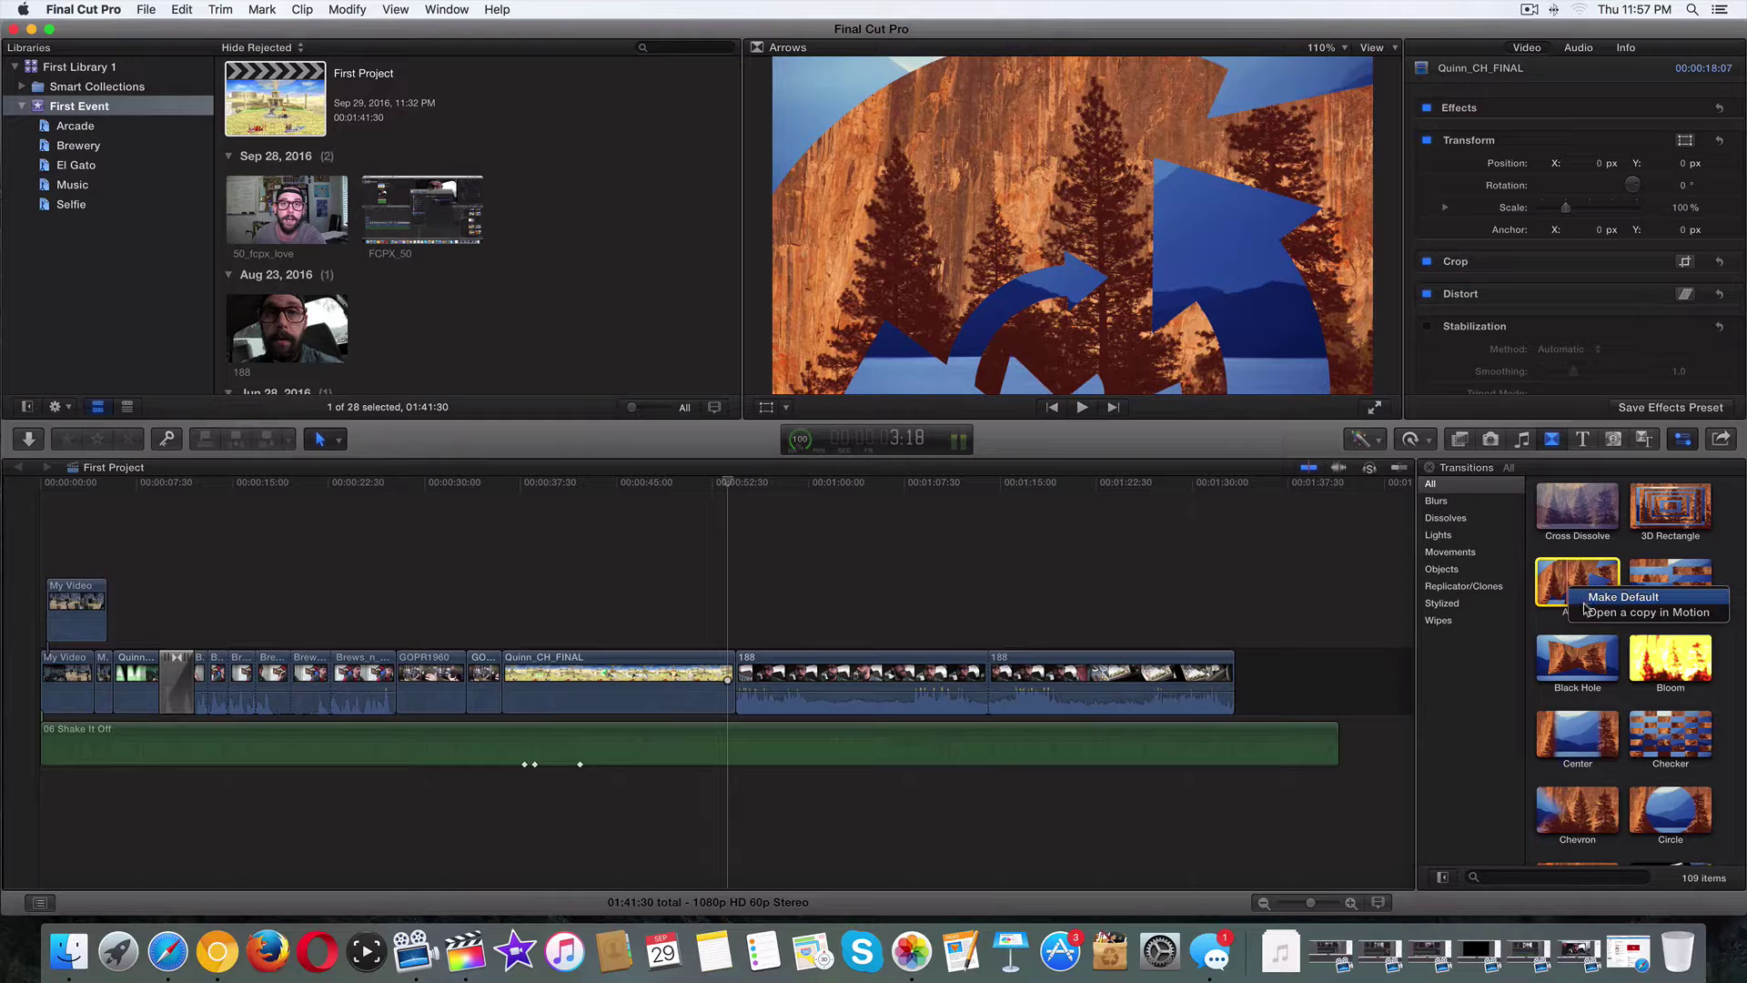
pyautogui.click(1443, 628)
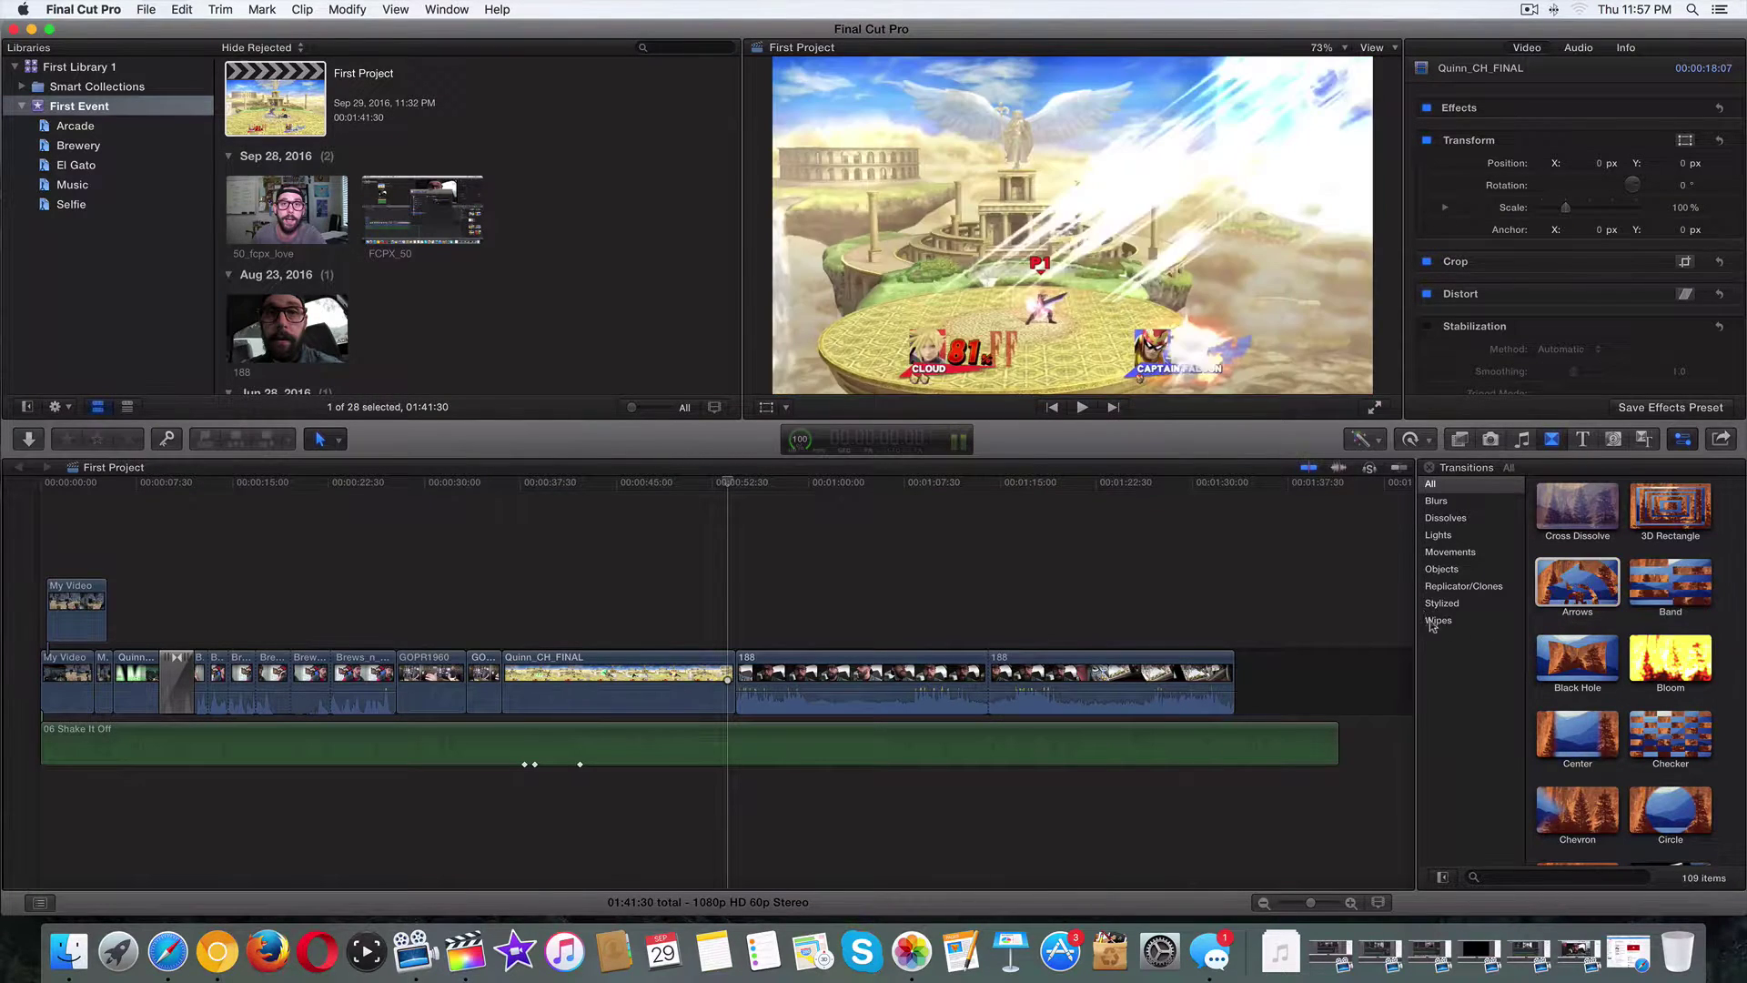
pyautogui.click(1438, 622)
pyautogui.click(1433, 602)
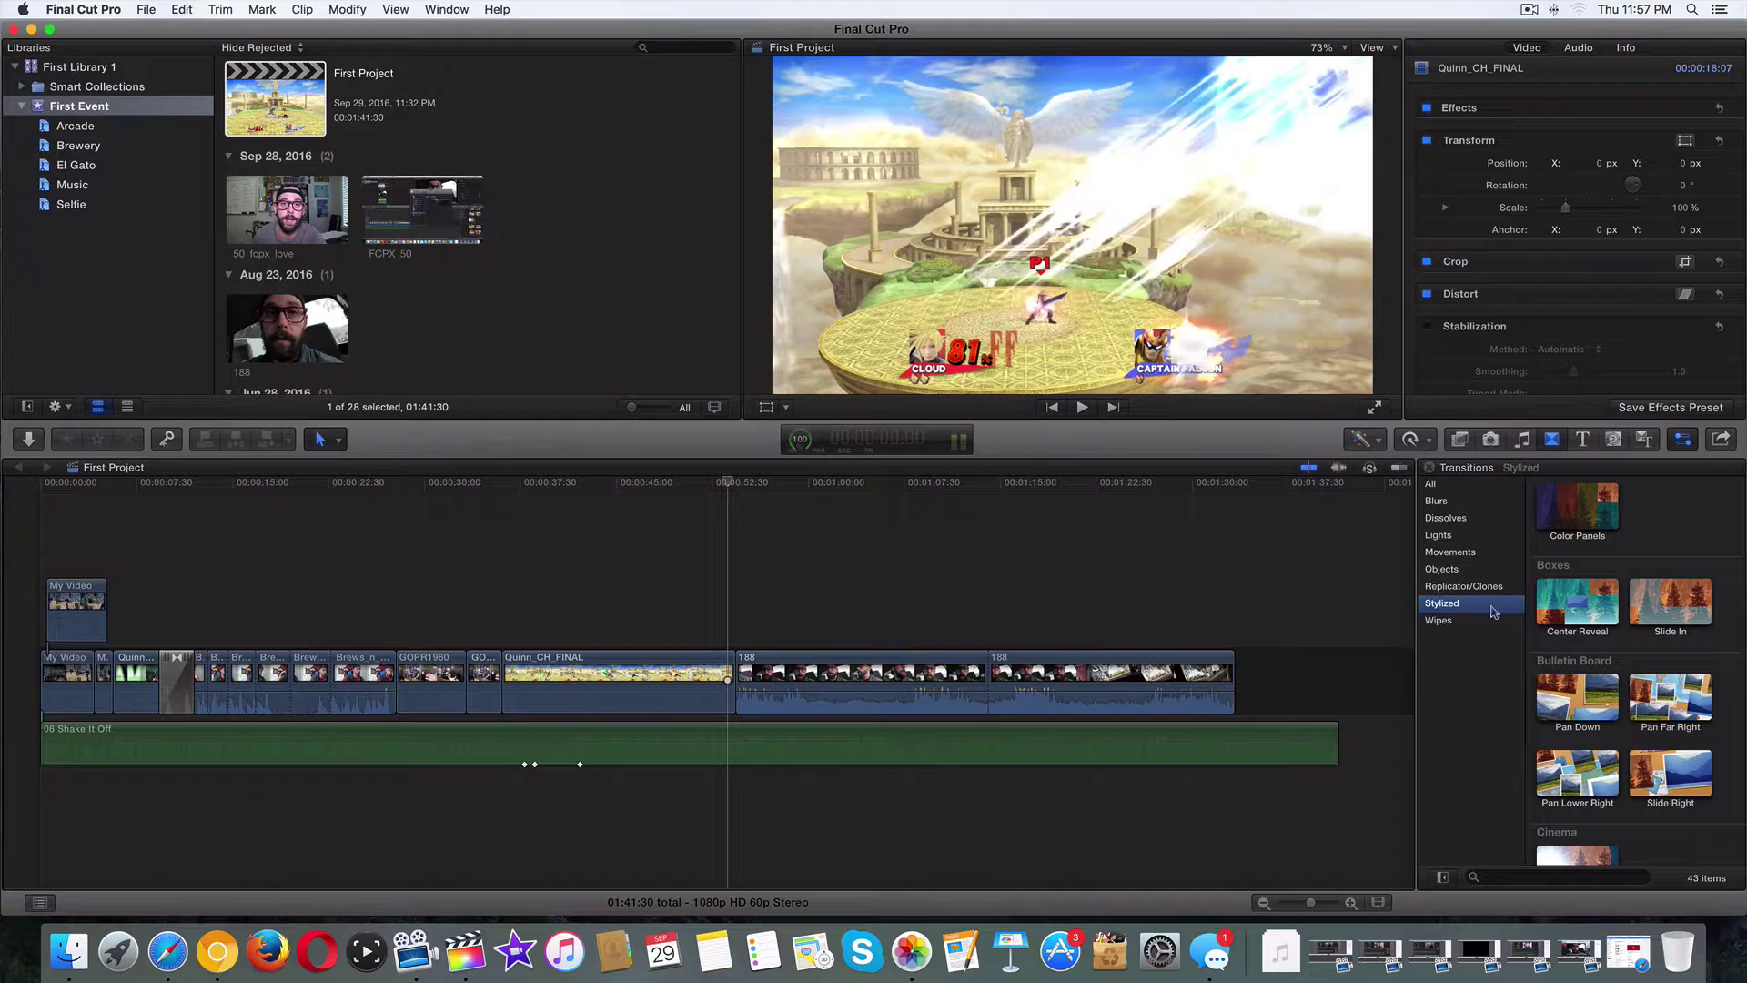
pyautogui.click(1447, 585)
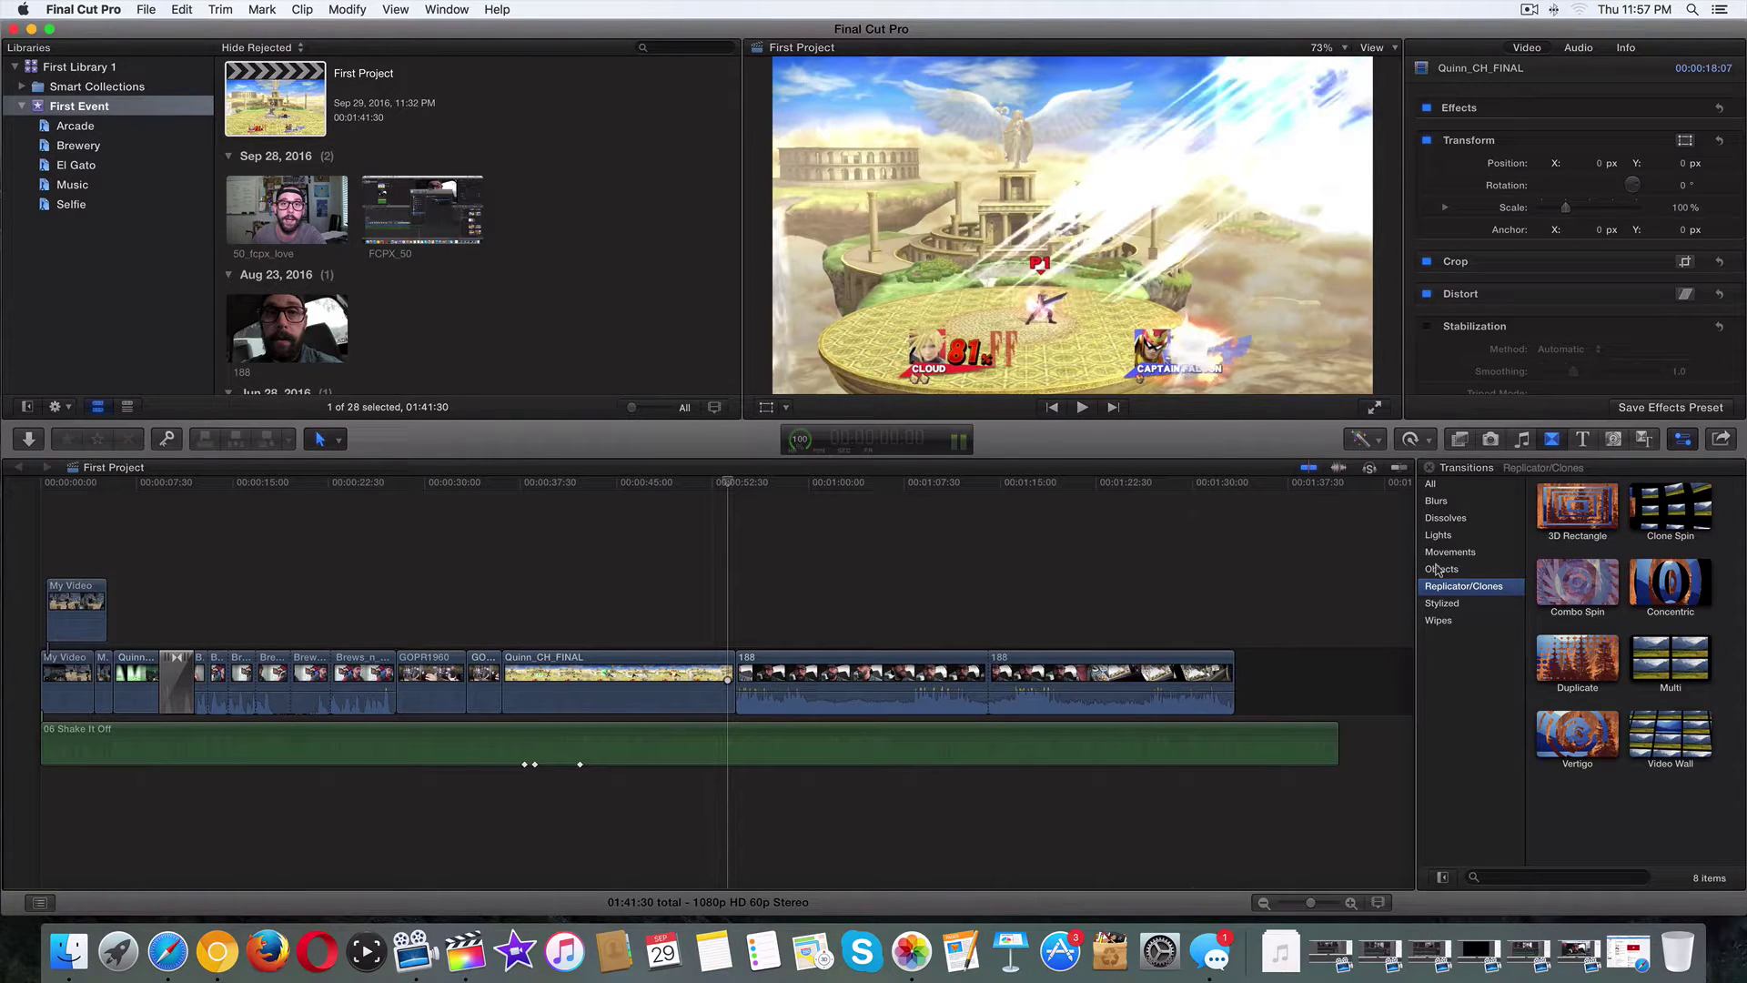
pyautogui.click(1439, 571)
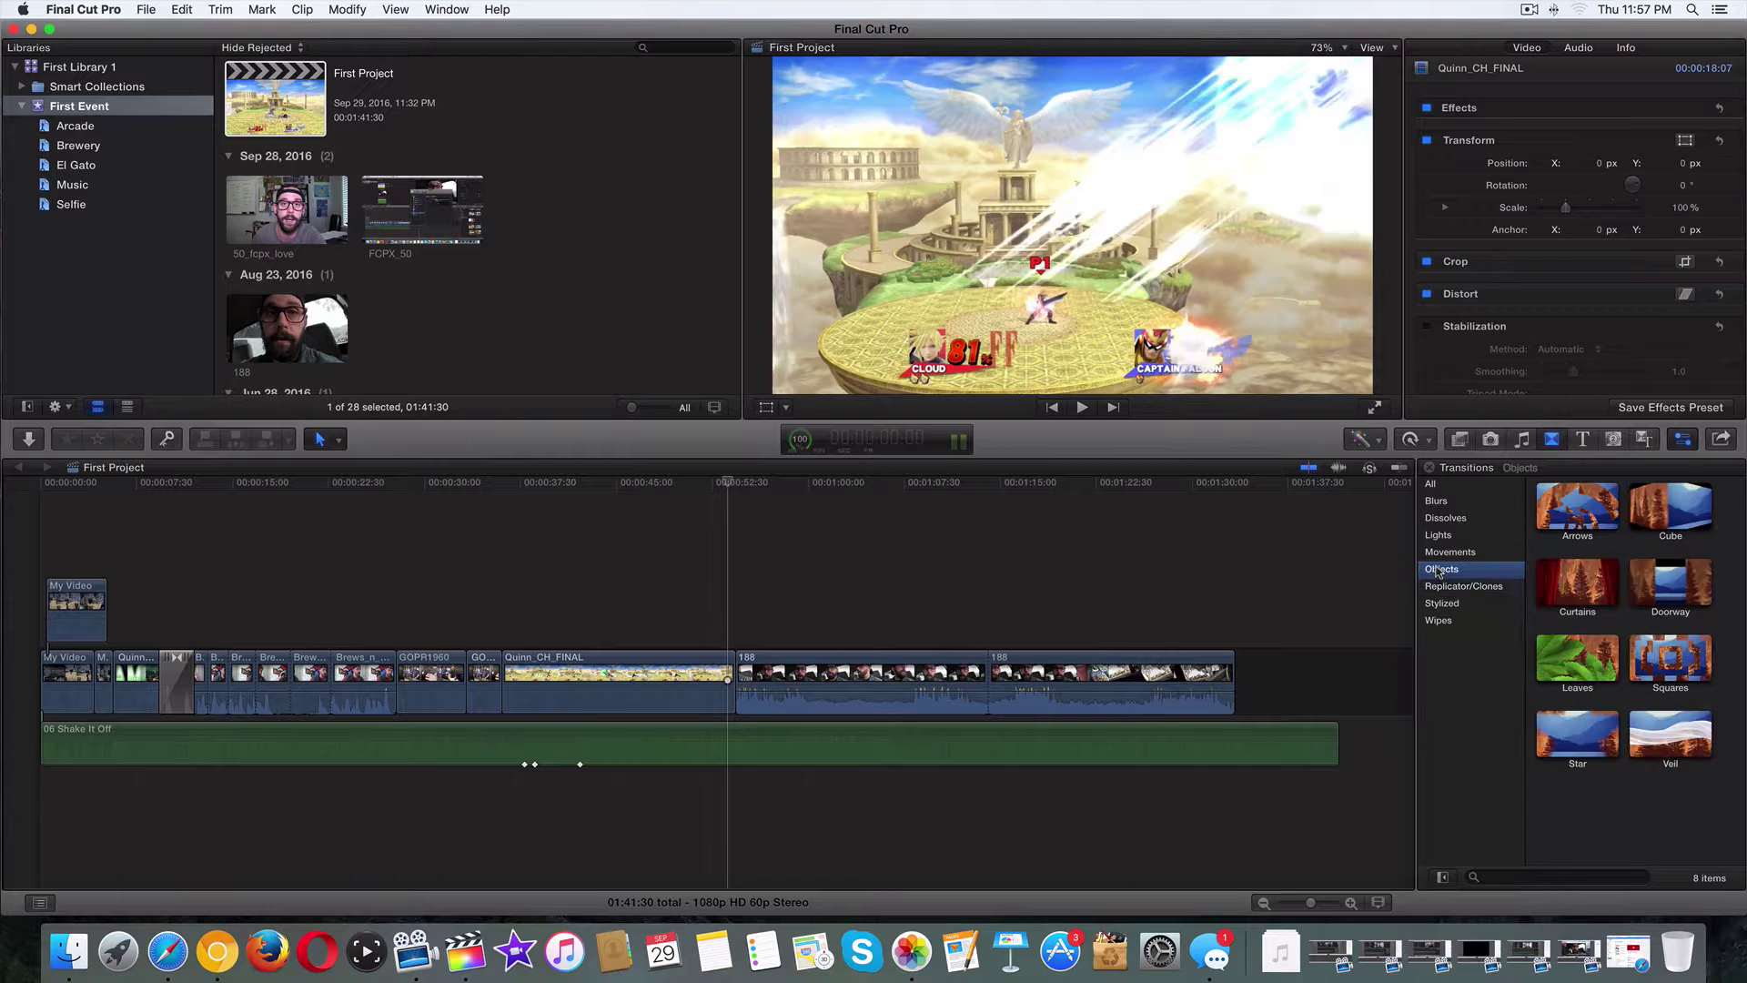
pyautogui.click(1539, 506)
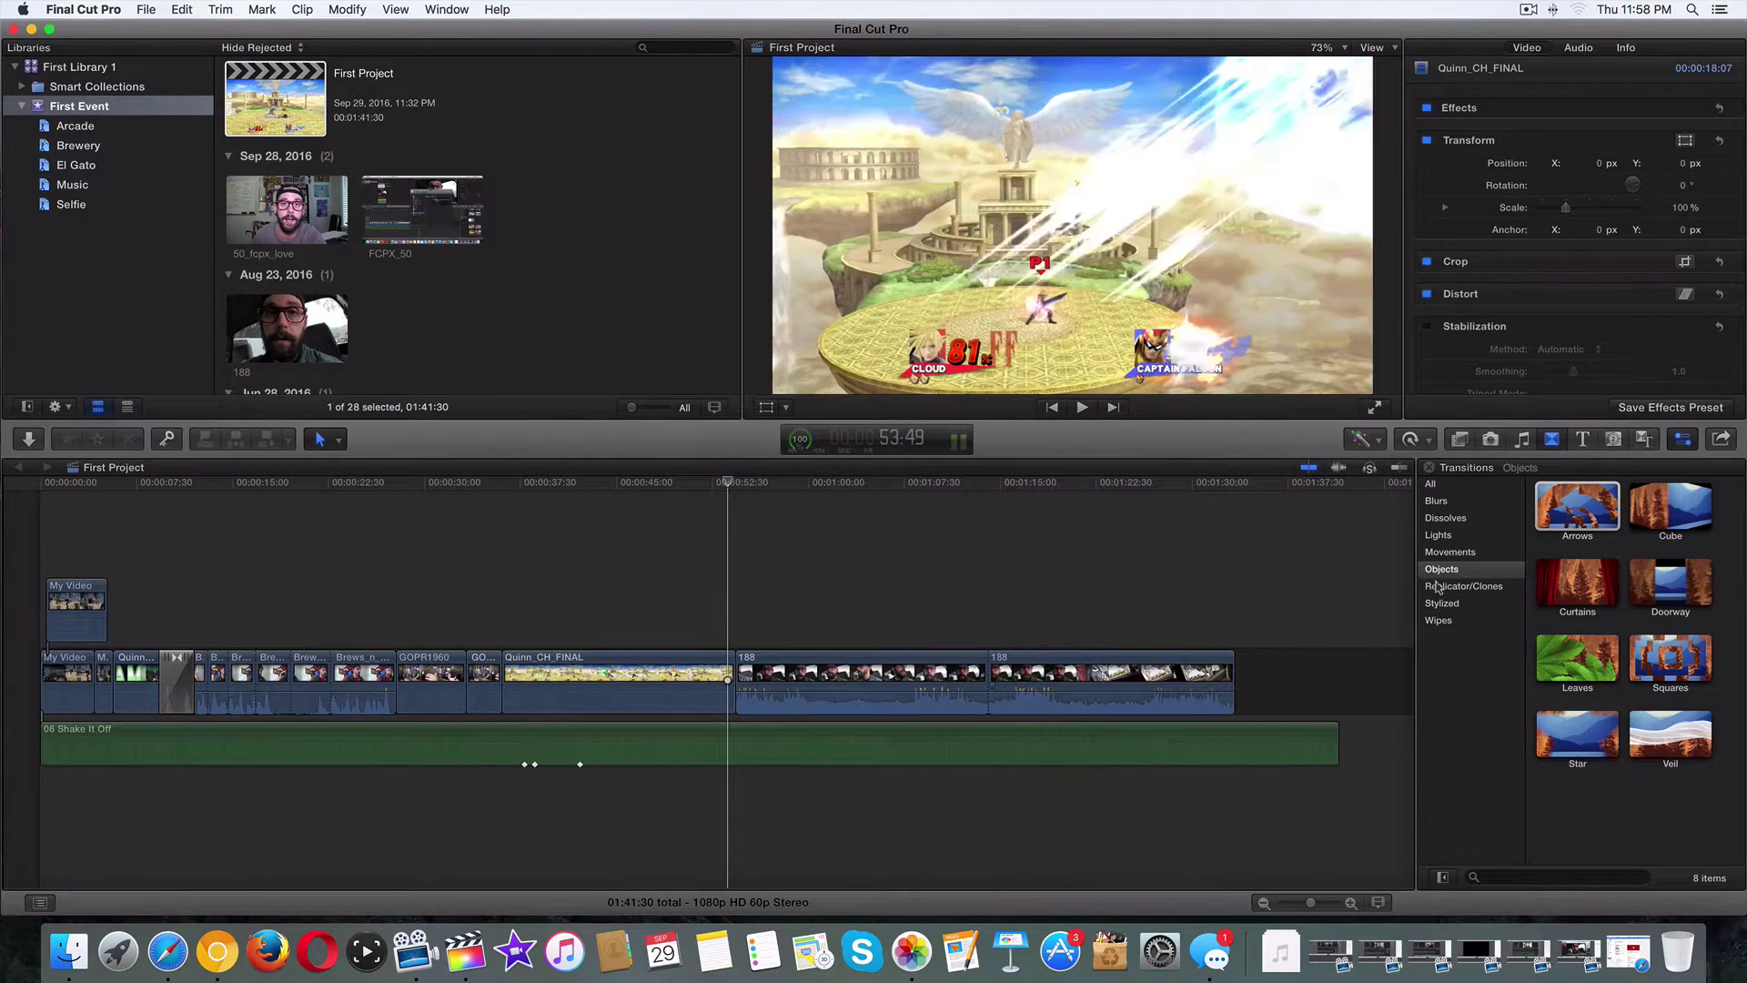
pyautogui.click(1442, 586)
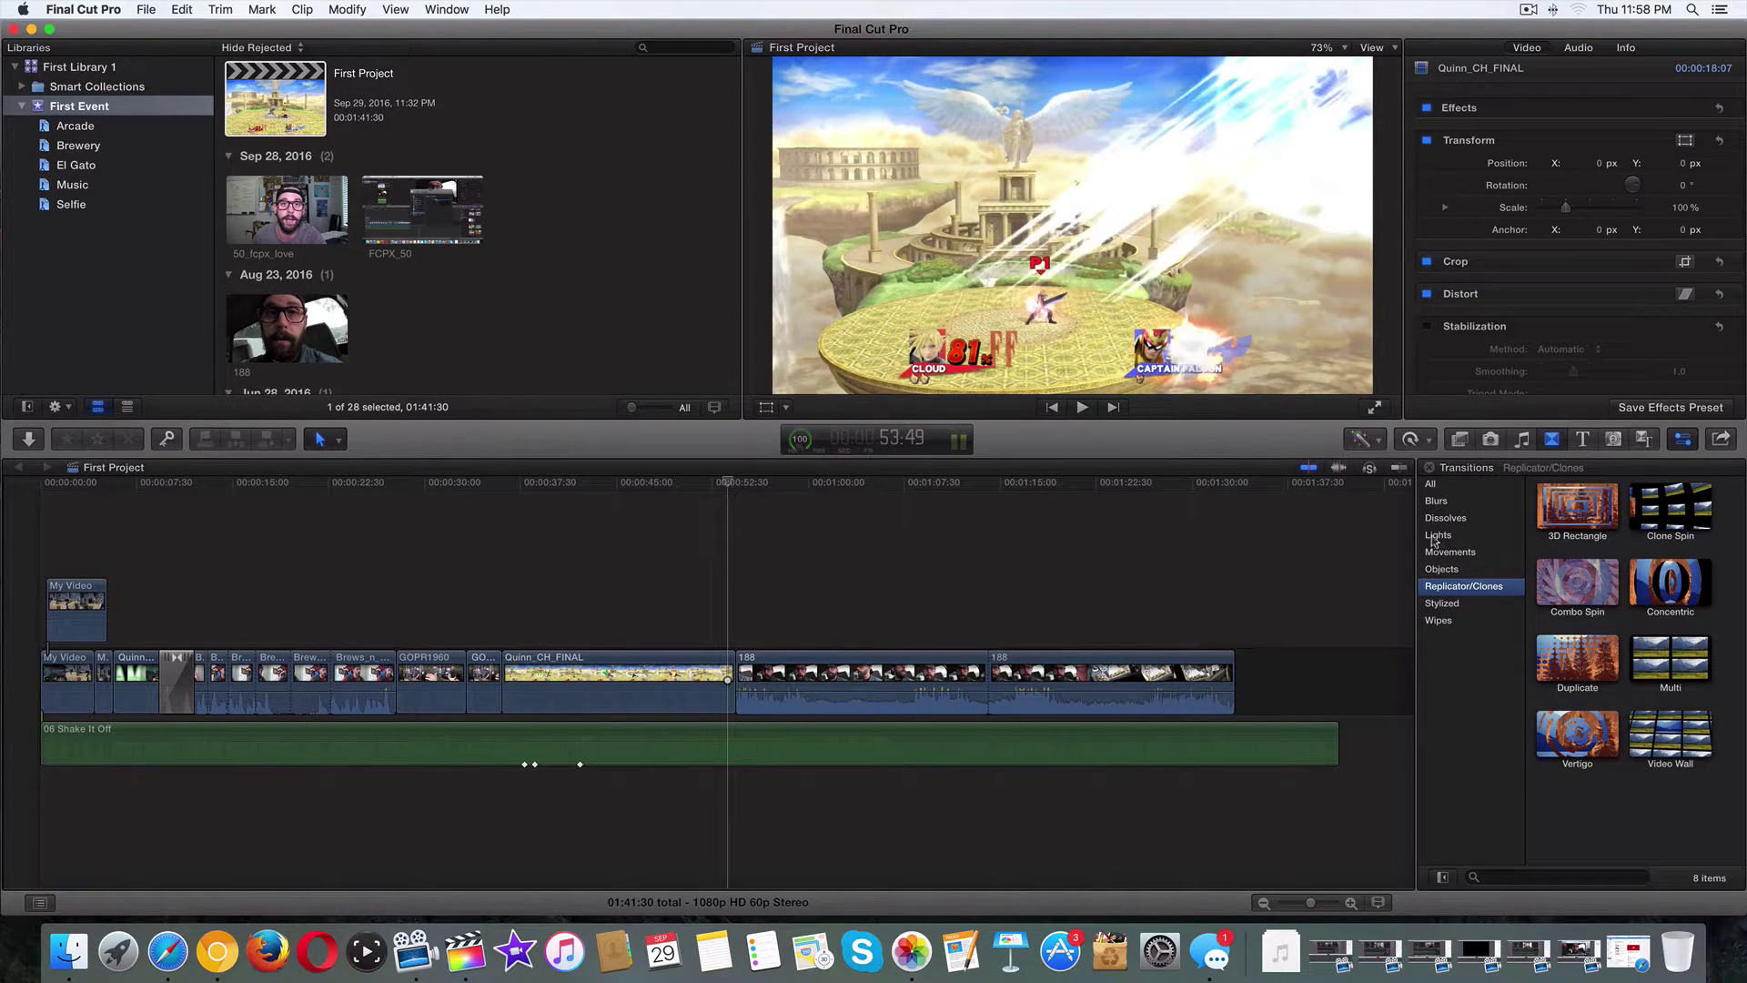
pyautogui.click(1433, 535)
pyautogui.click(1435, 501)
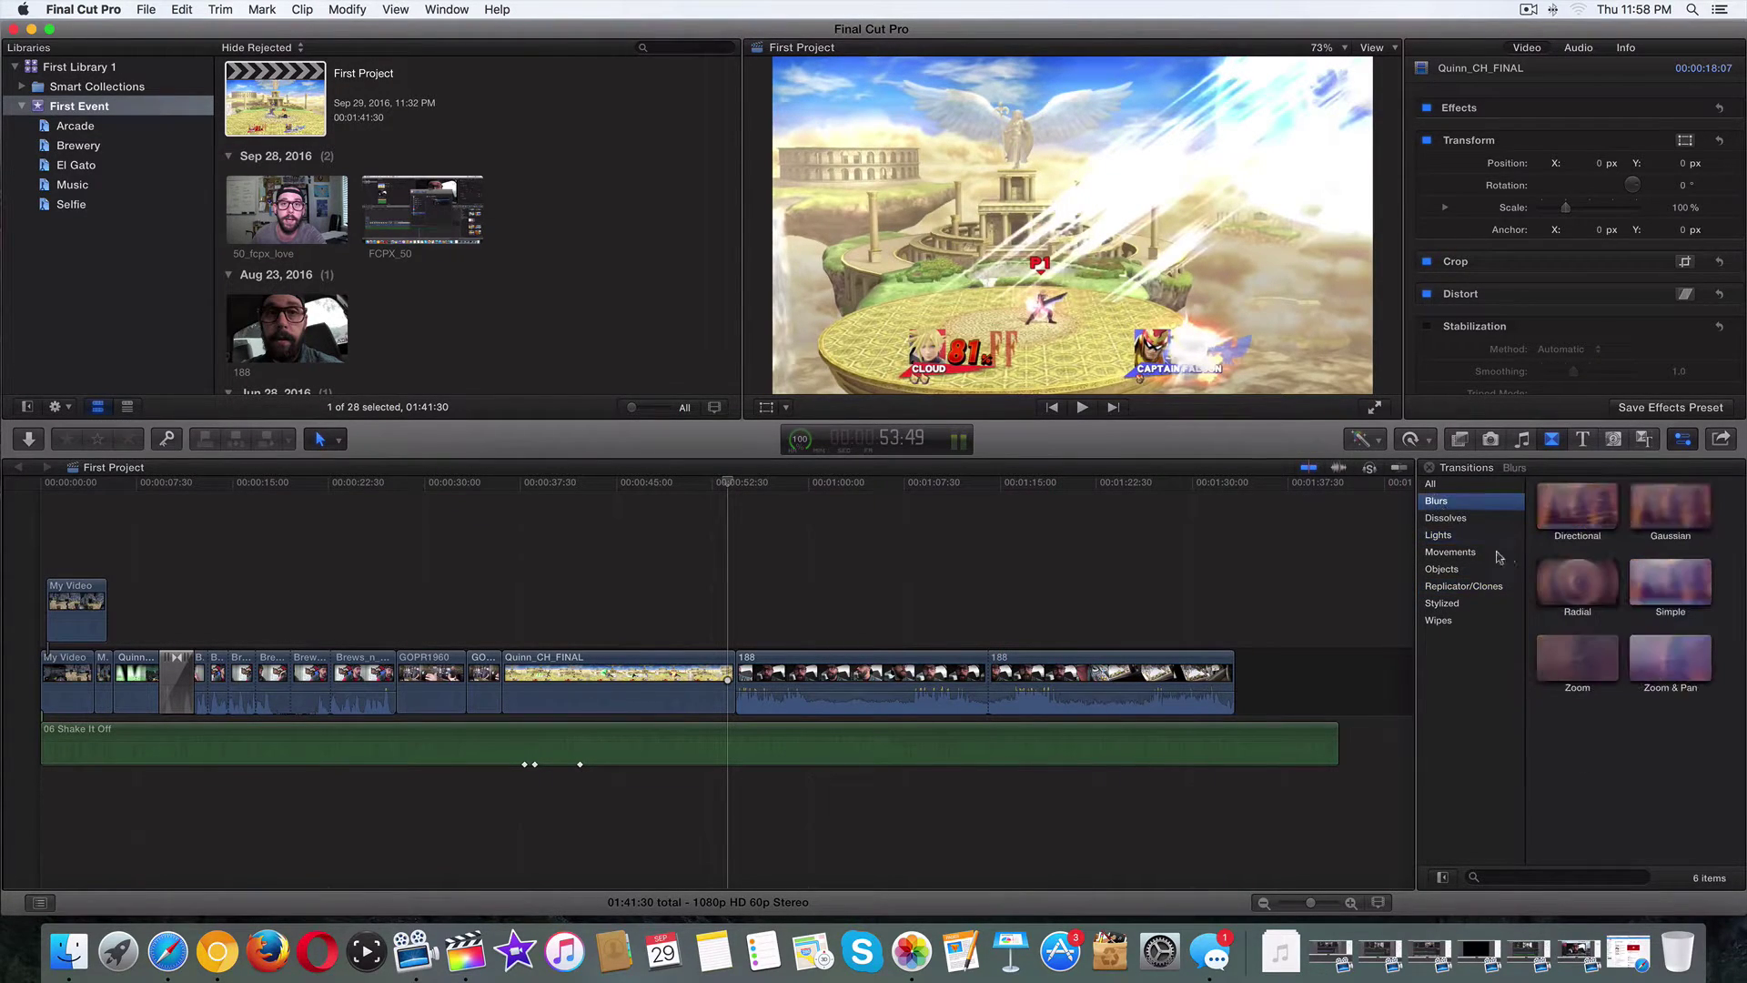
# Drag the Circle transition onto the Quinn_CH_FINAL/188 cut, play it back, then select Brews_n_gangs.
pyautogui.click(1431, 485)
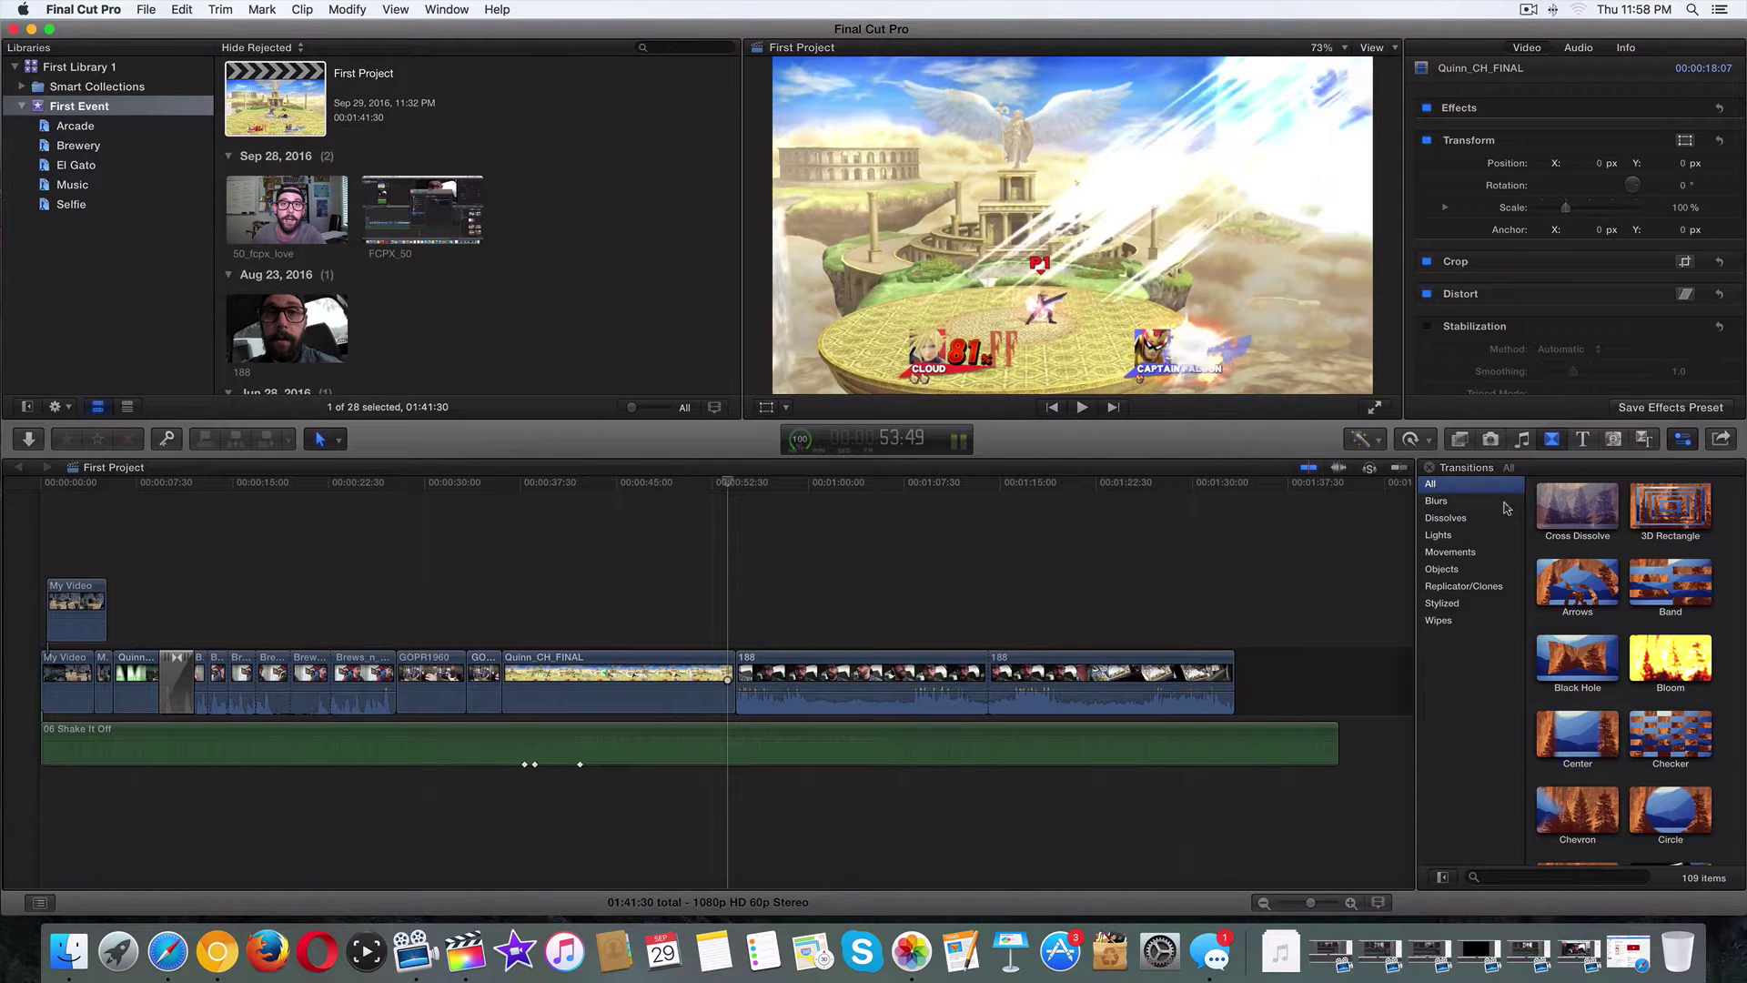
pyautogui.click(1645, 810)
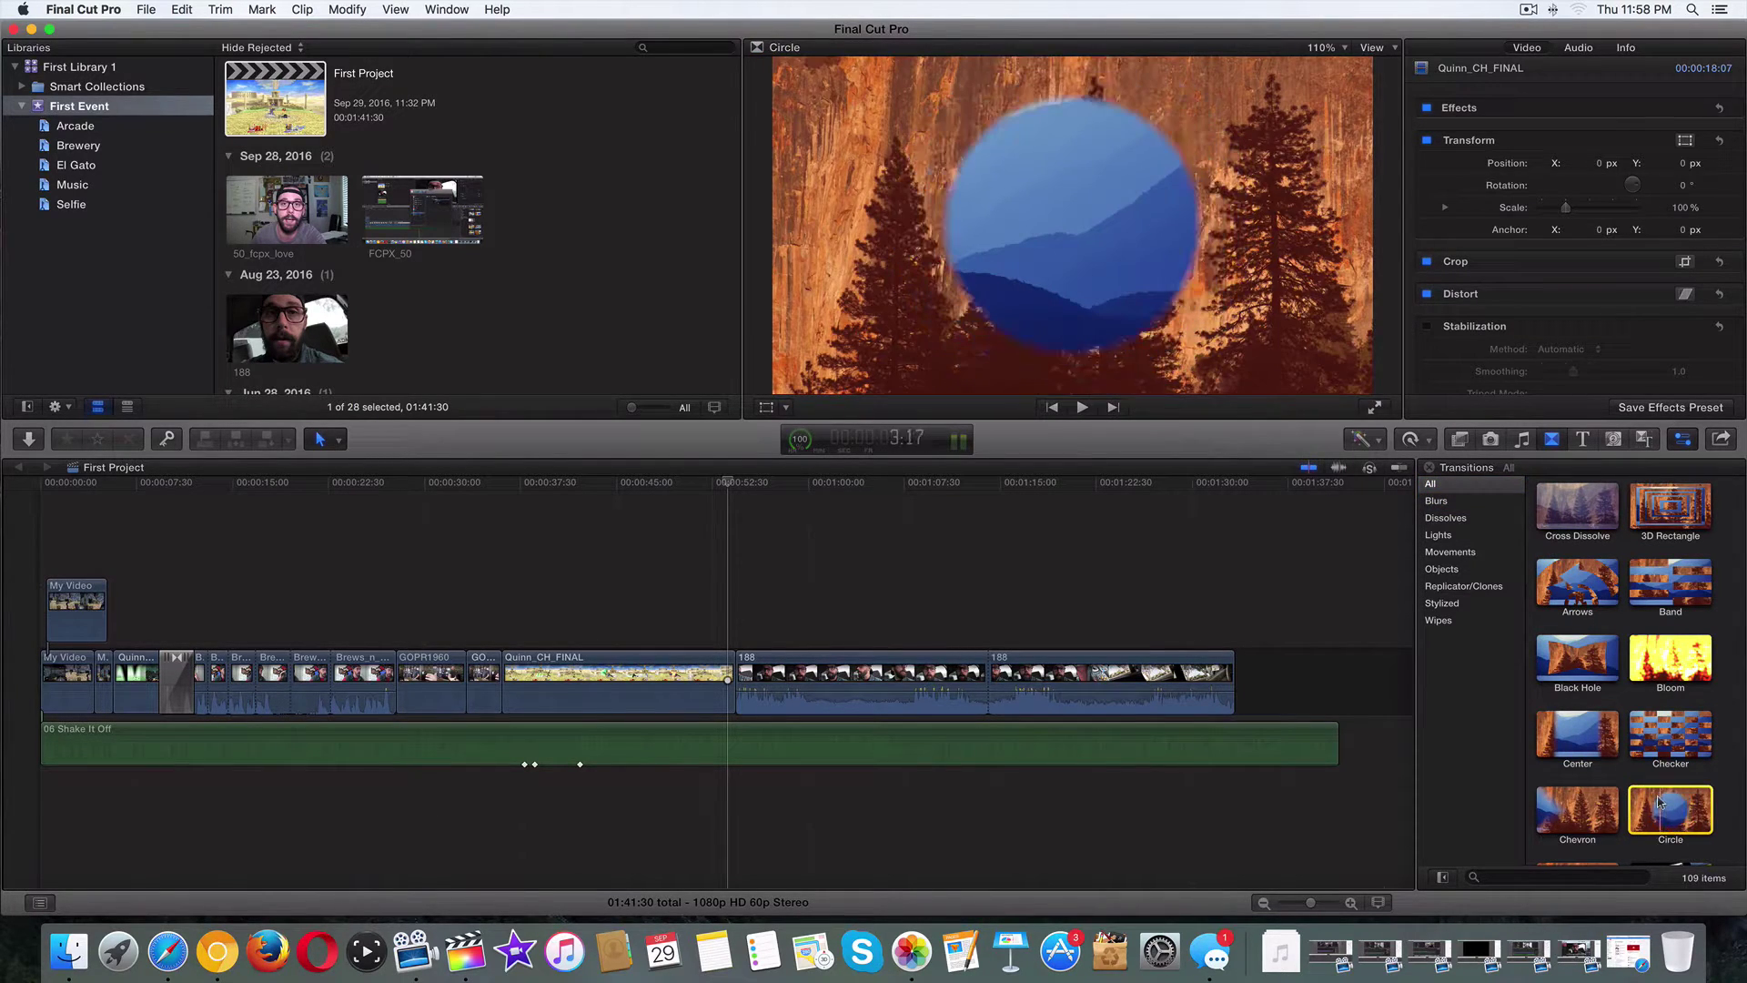
pyautogui.moveTo(1636, 808); pyautogui.dragTo(728, 684)
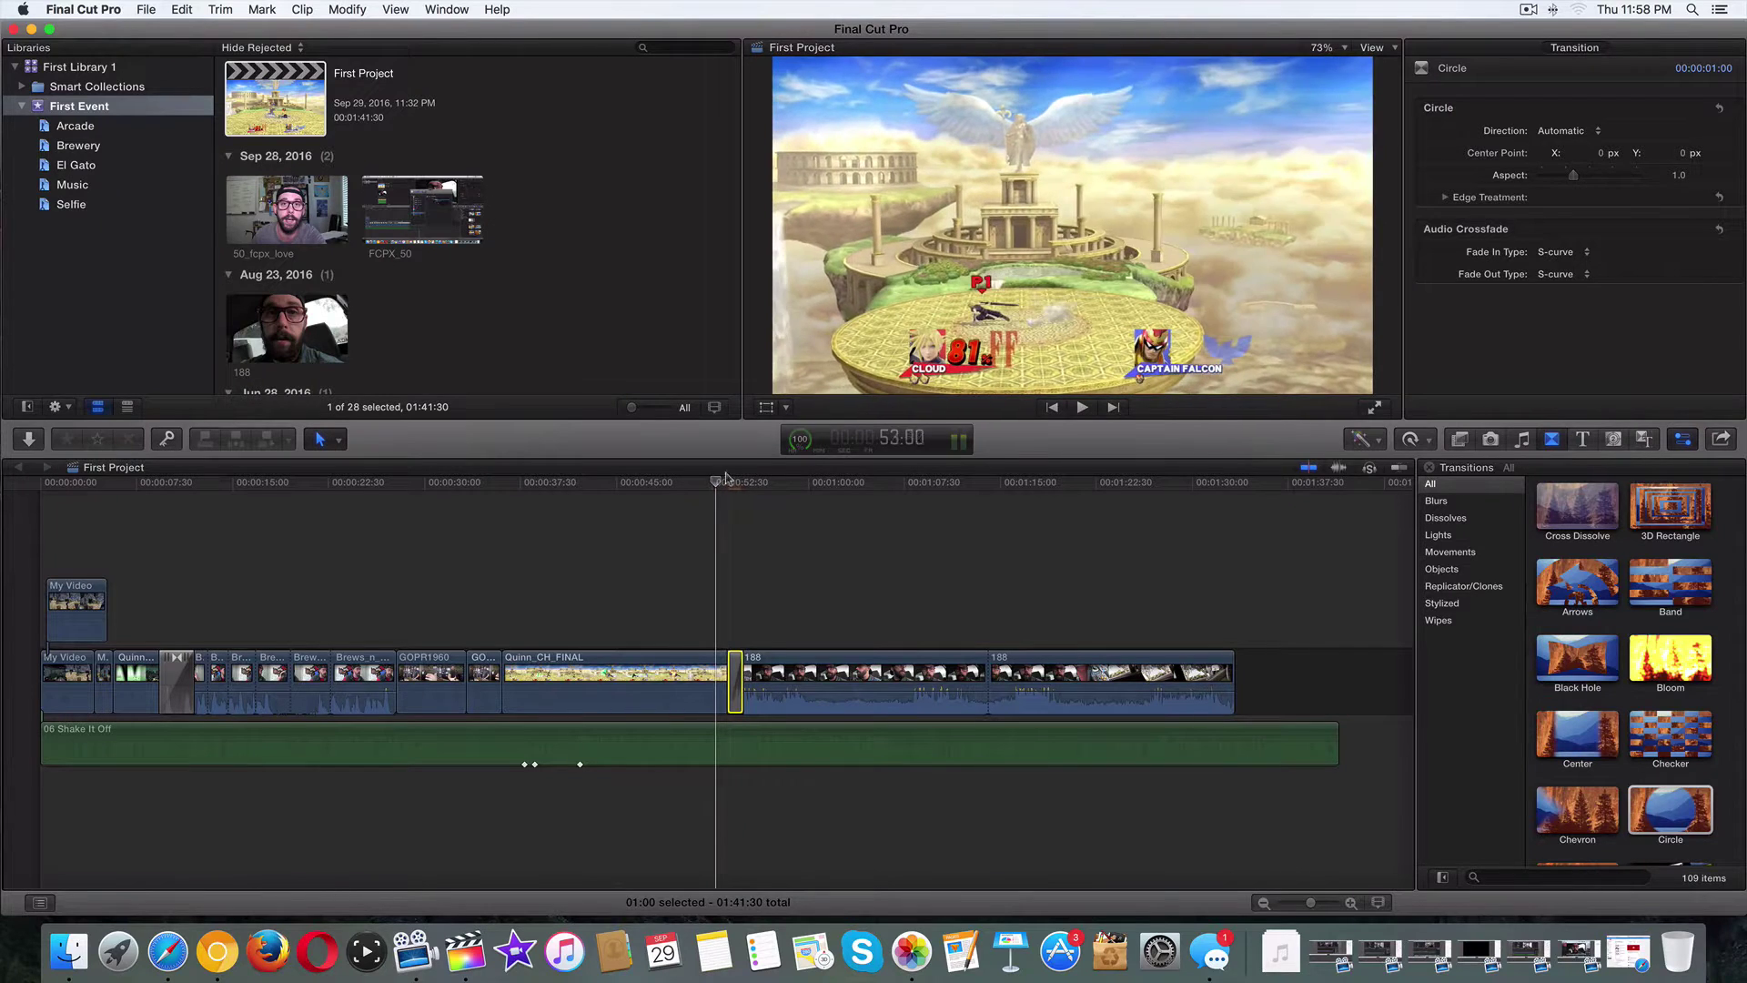
pyautogui.click(1082, 407)
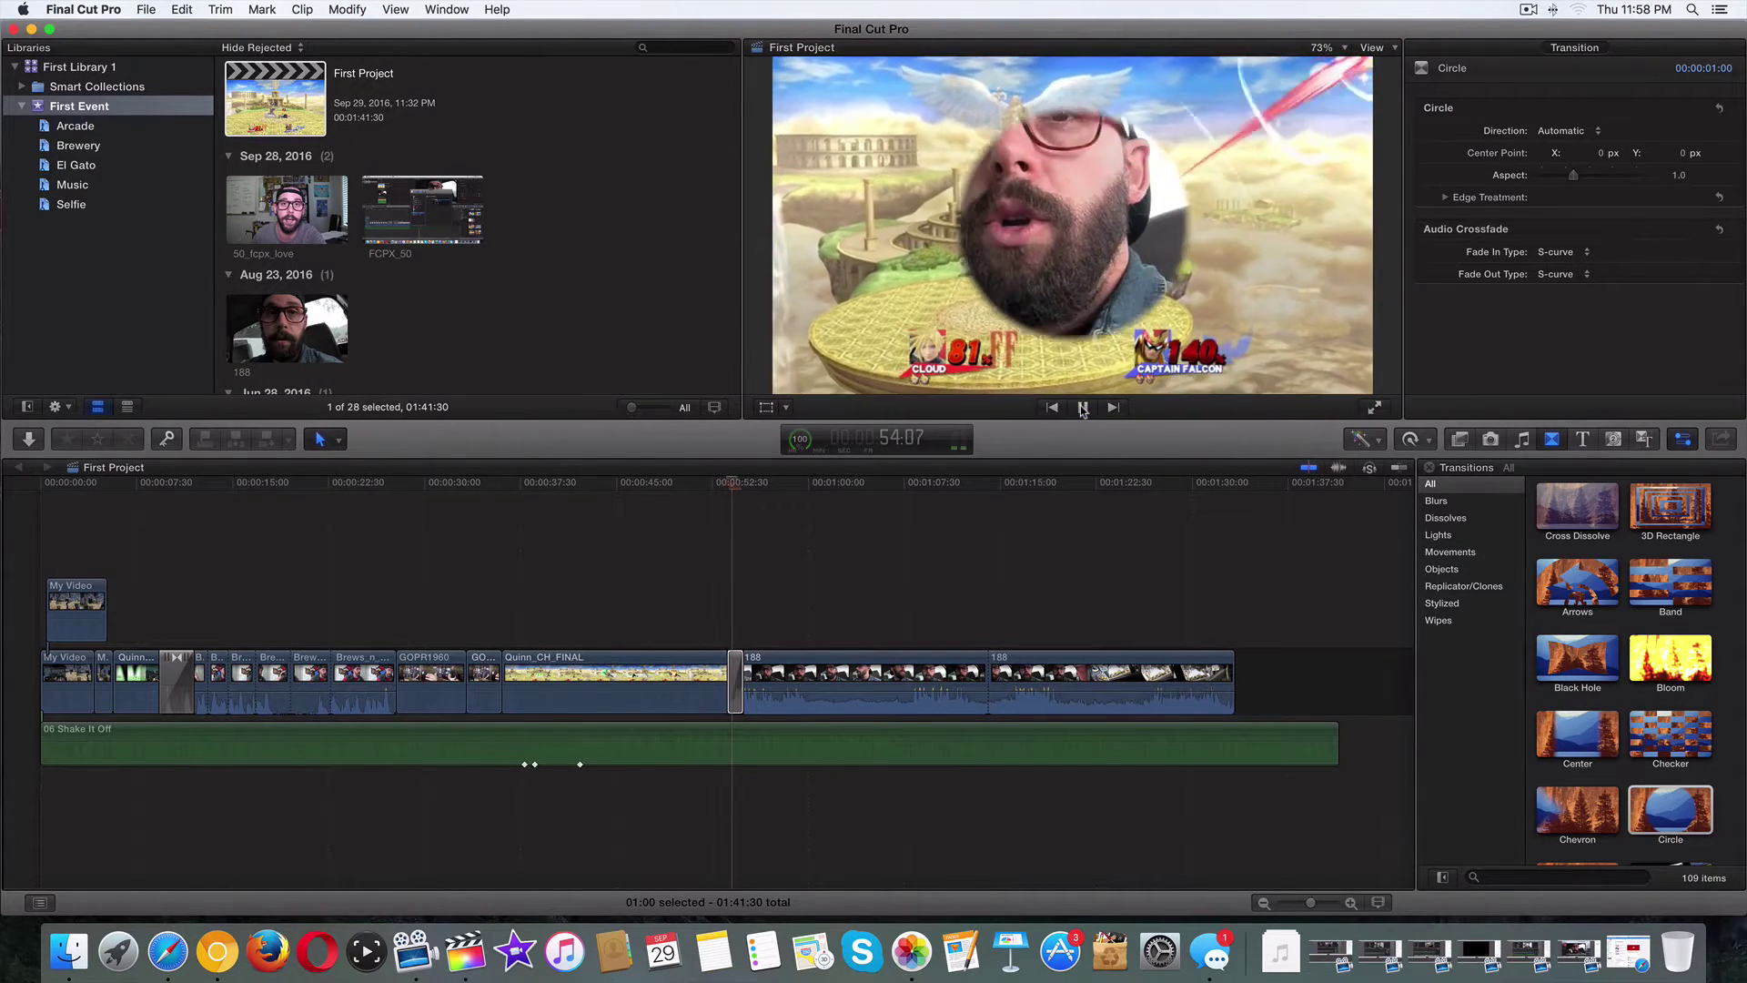
pyautogui.click(1081, 409)
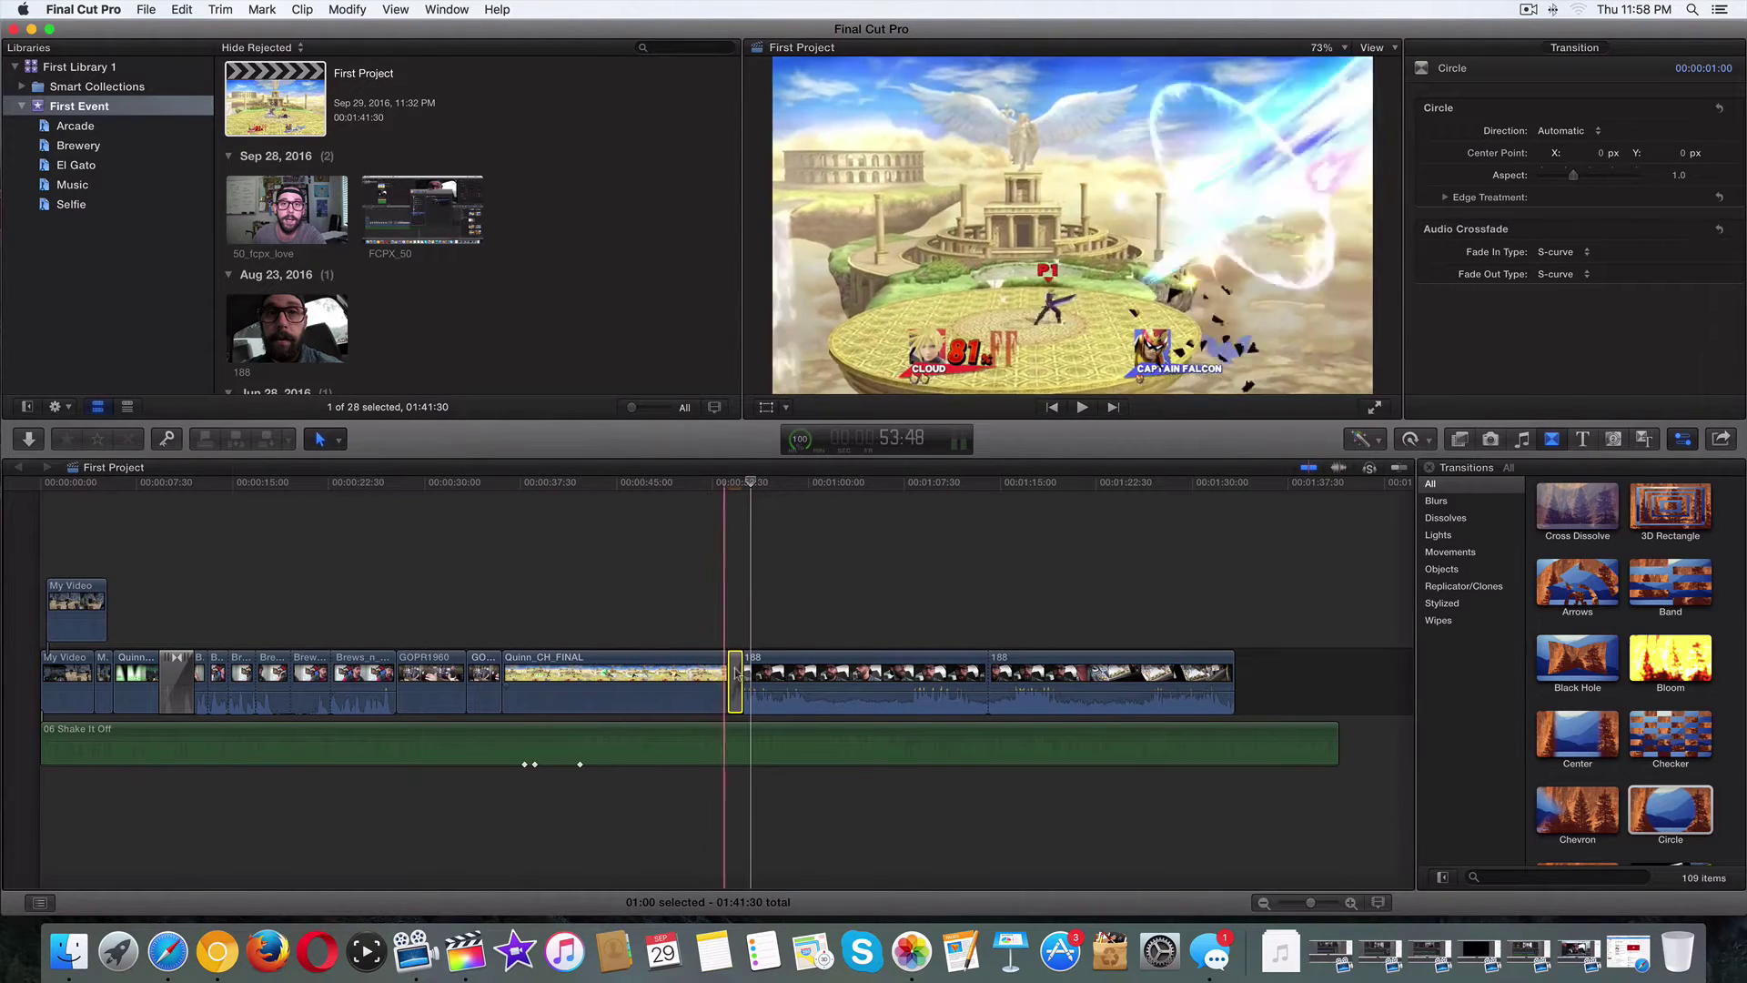
pyautogui.click(242, 680)
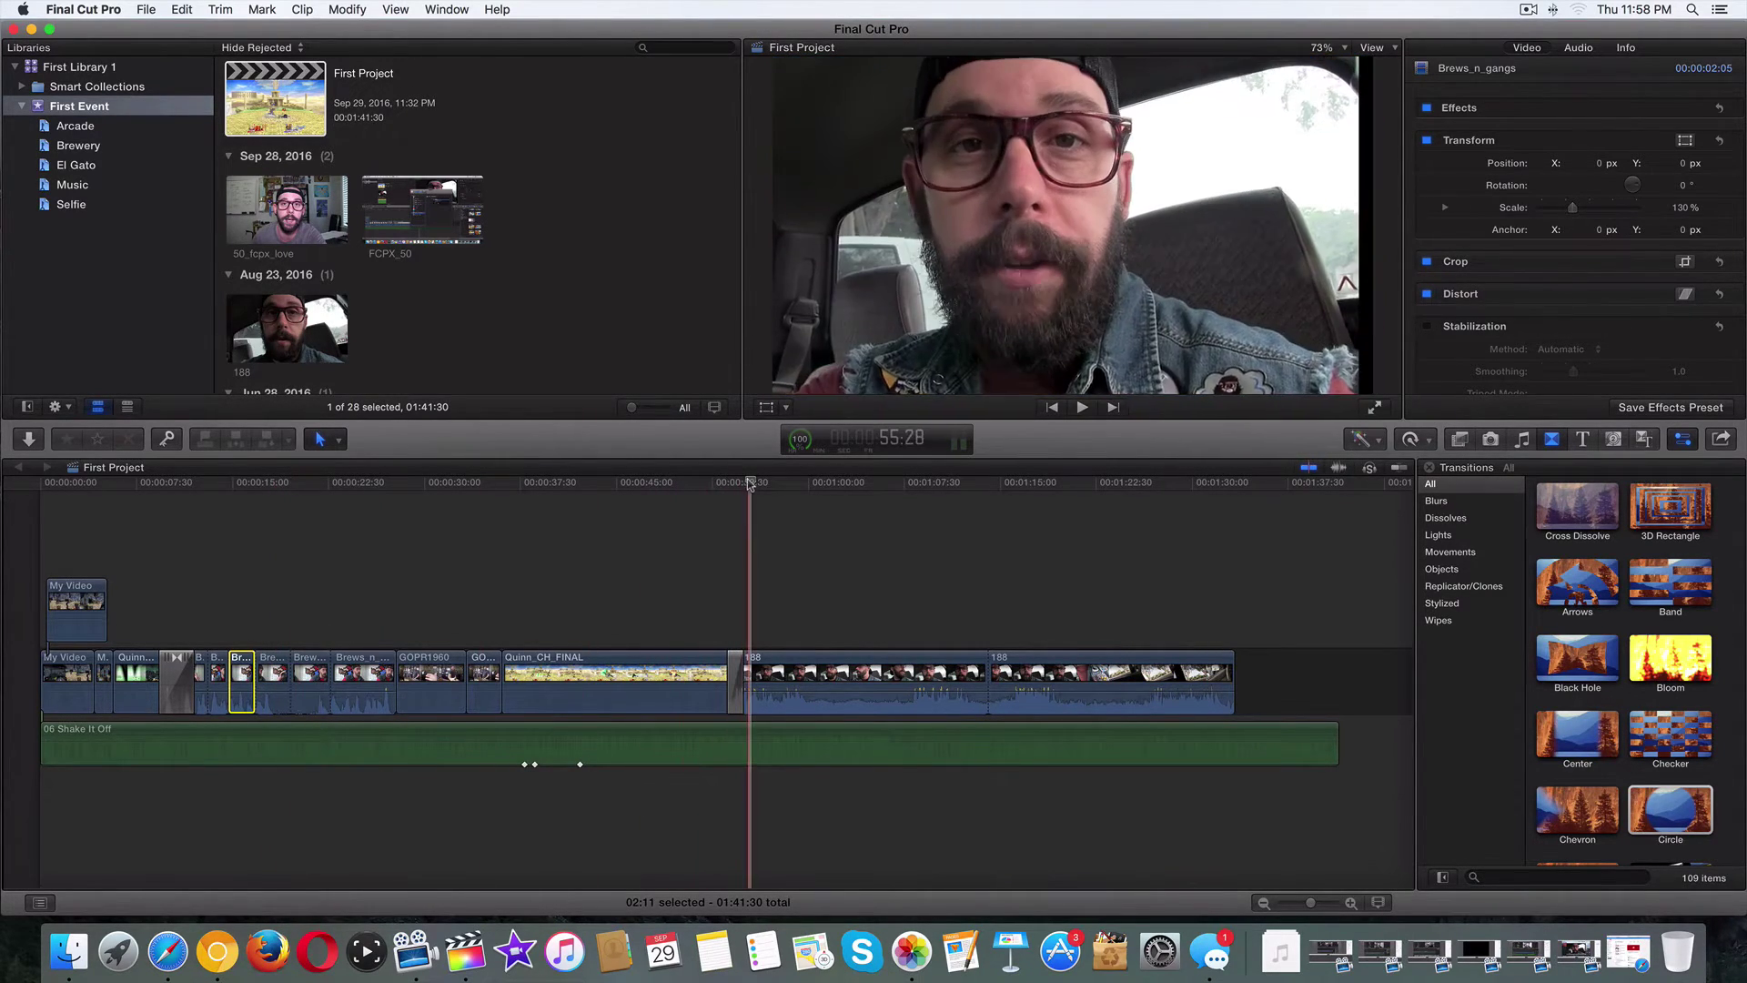
# Scrub to the Quinn_CH_FINAL/188 edit and select the Circle transition to show its settings.
pyautogui.click(209, 475)
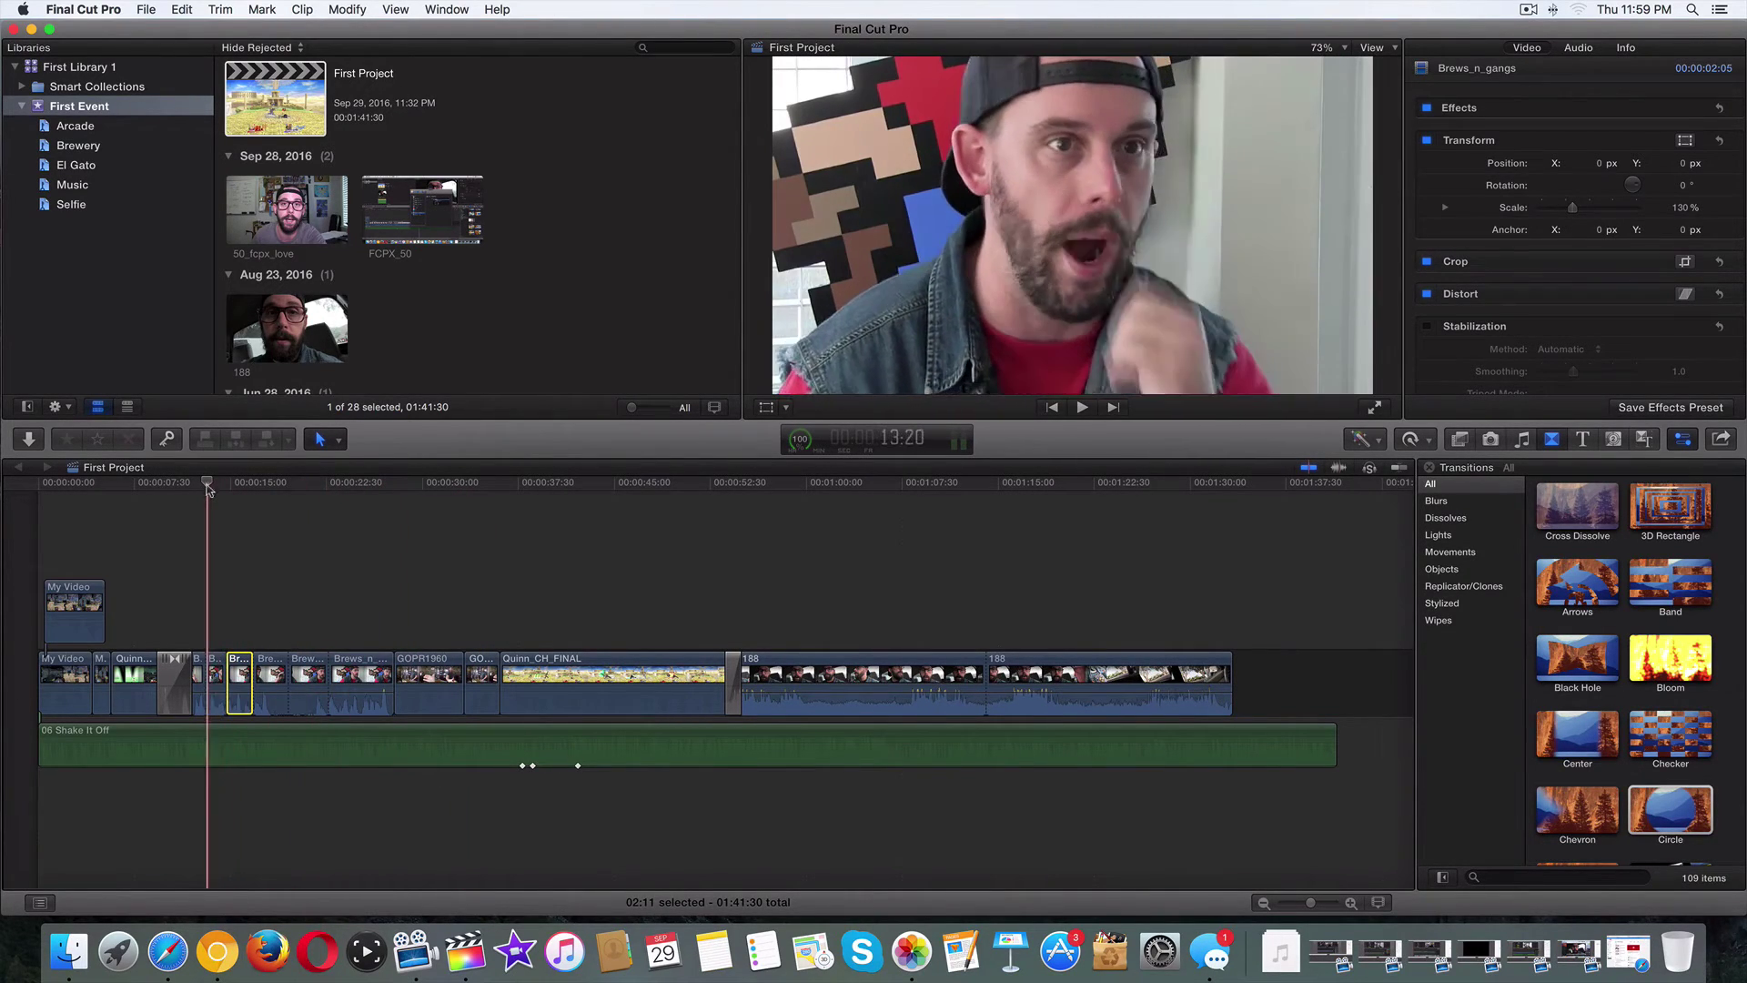
pyautogui.click(333, 483)
pyautogui.moveTo(381, 489); pyautogui.dragTo(658, 482)
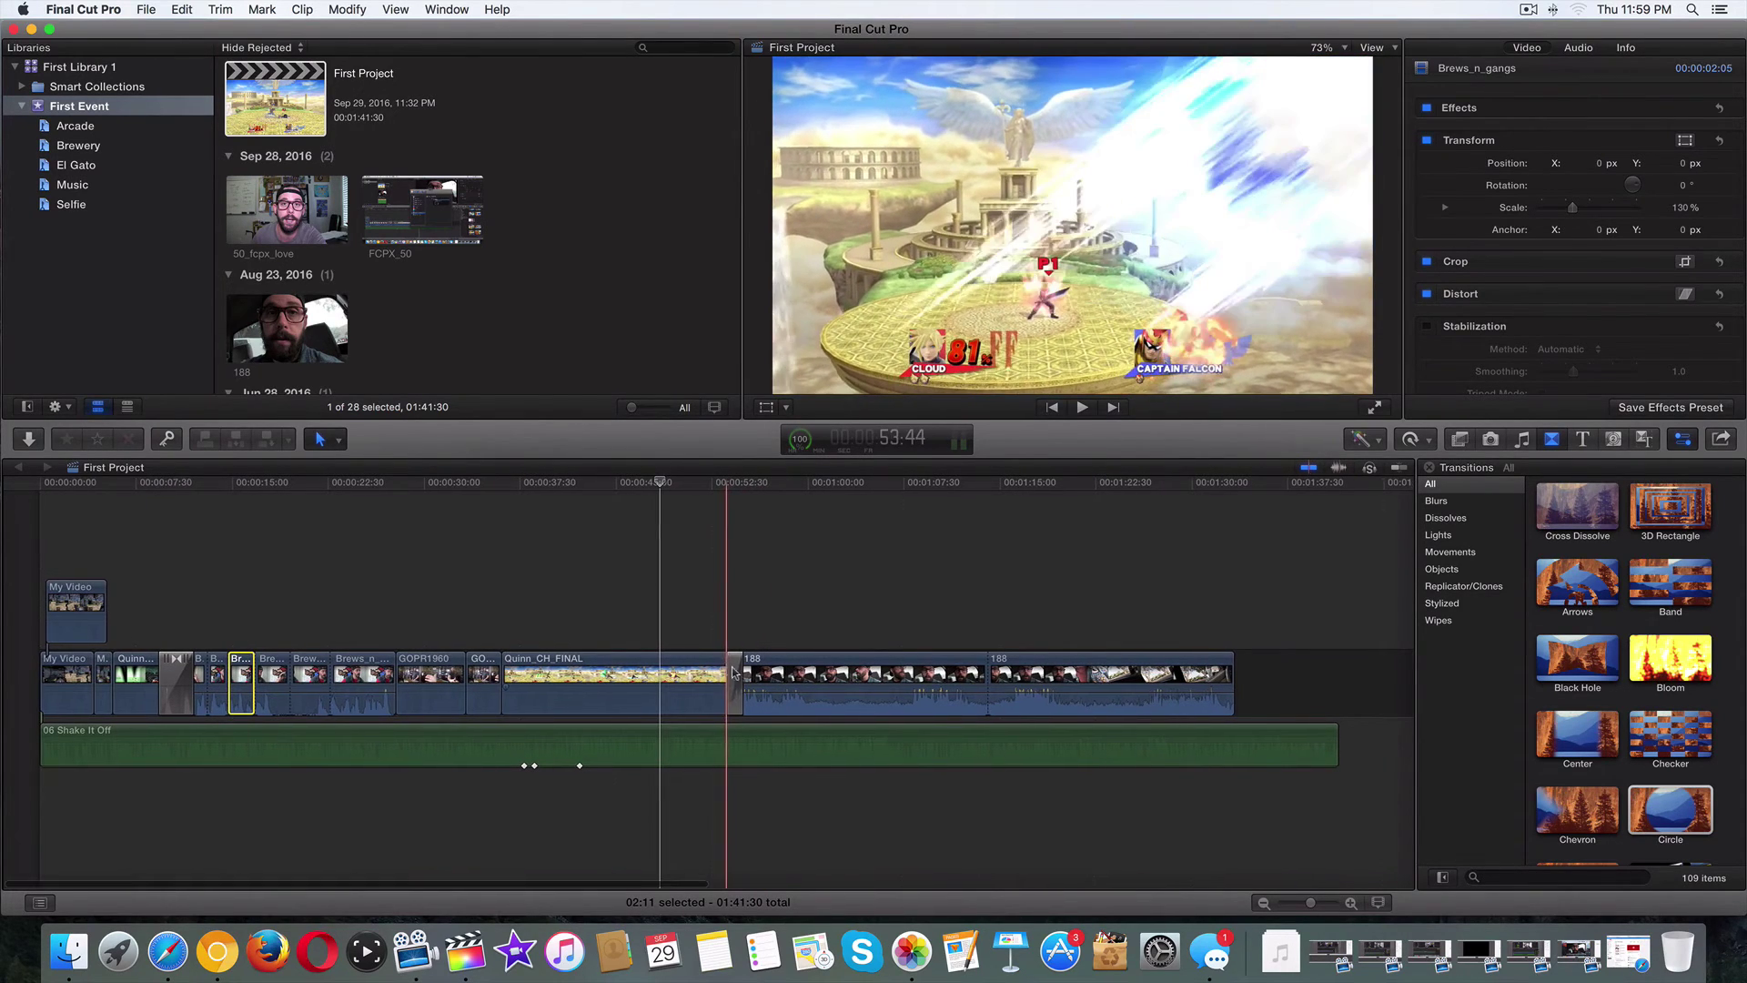
pyautogui.moveTo(733, 673); pyautogui.dragTo(734, 675)
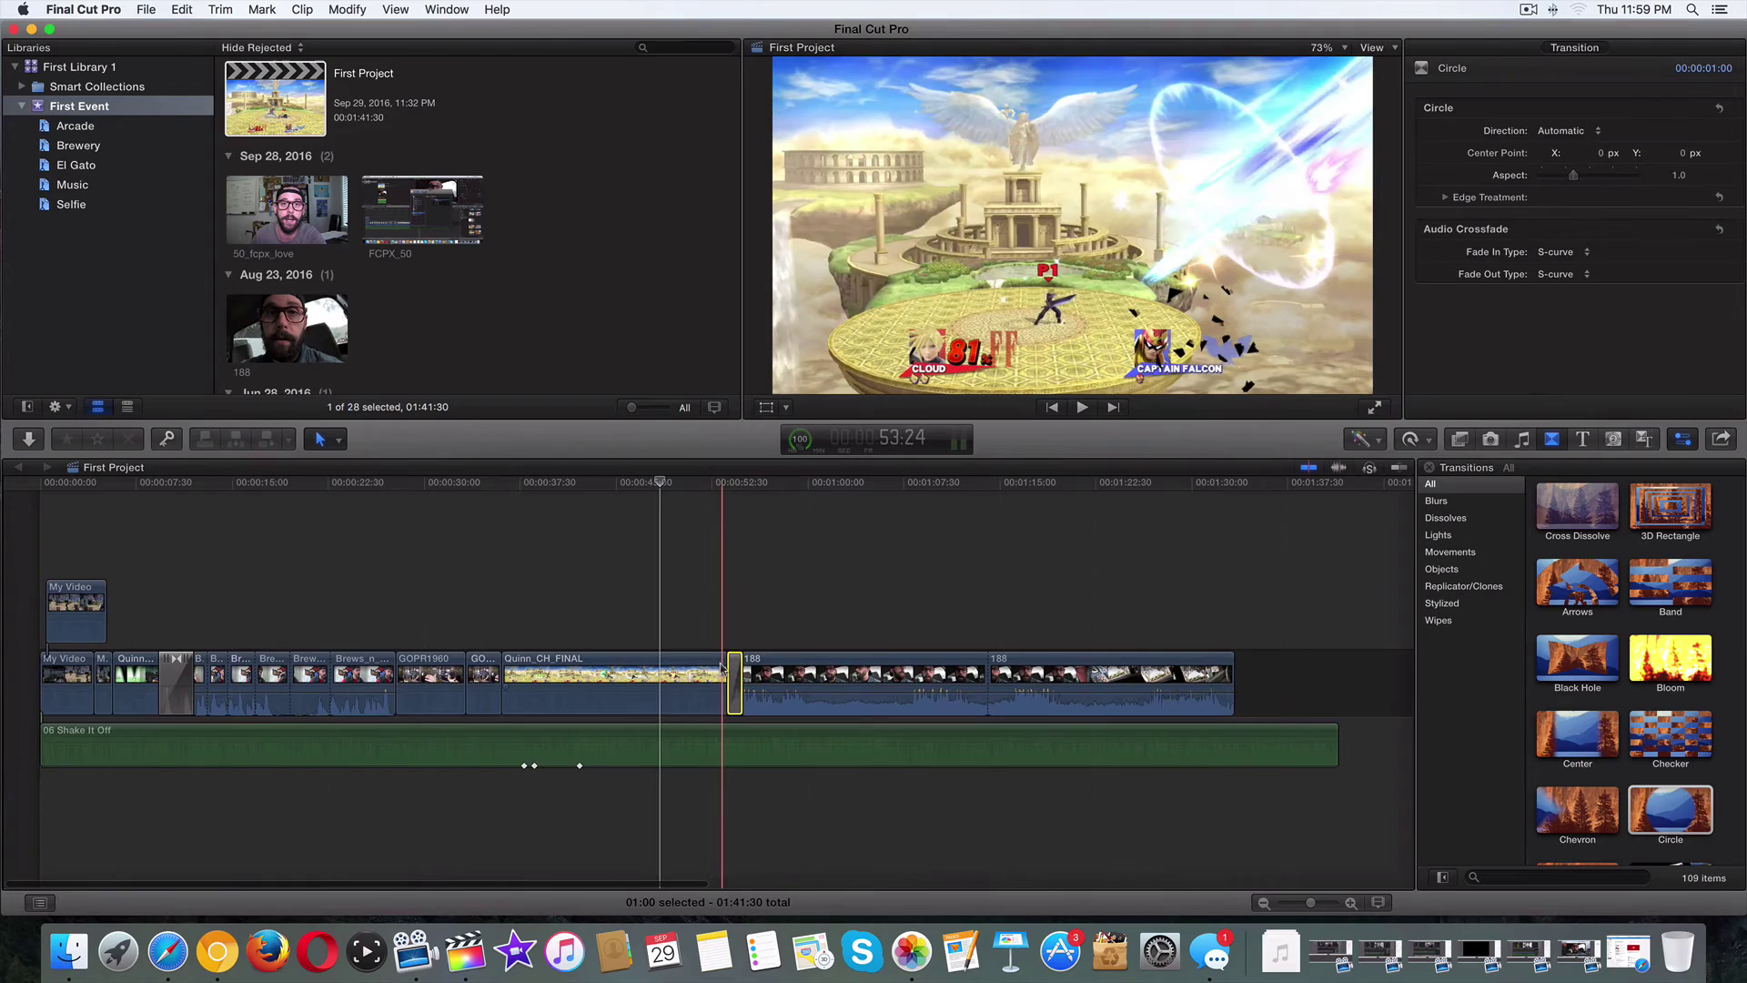